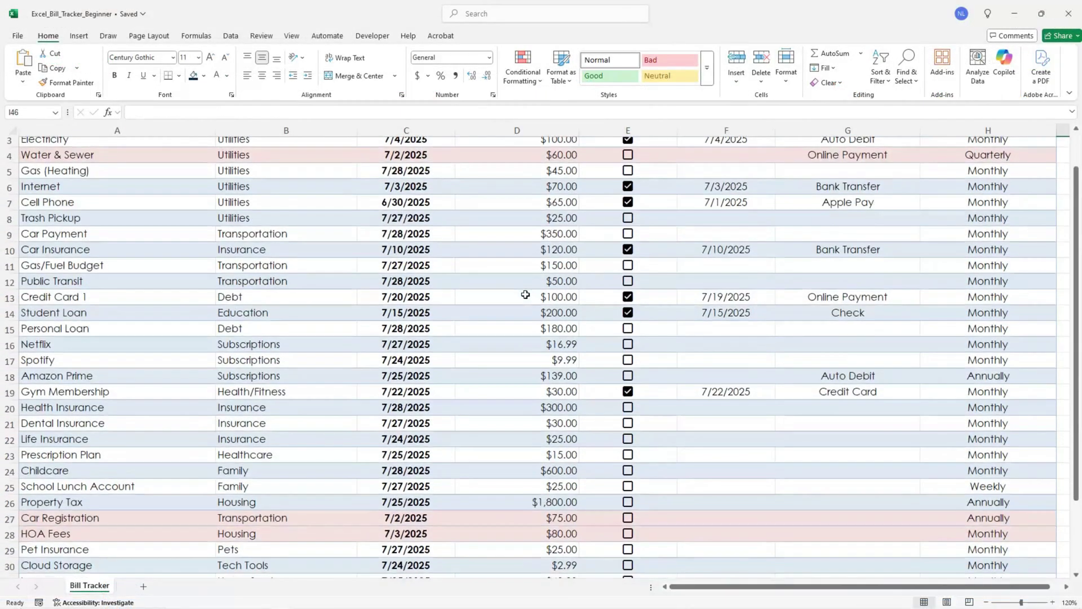
Sort the bills by Due Date from oldest to newest
scroll(526, 294, down, 3)
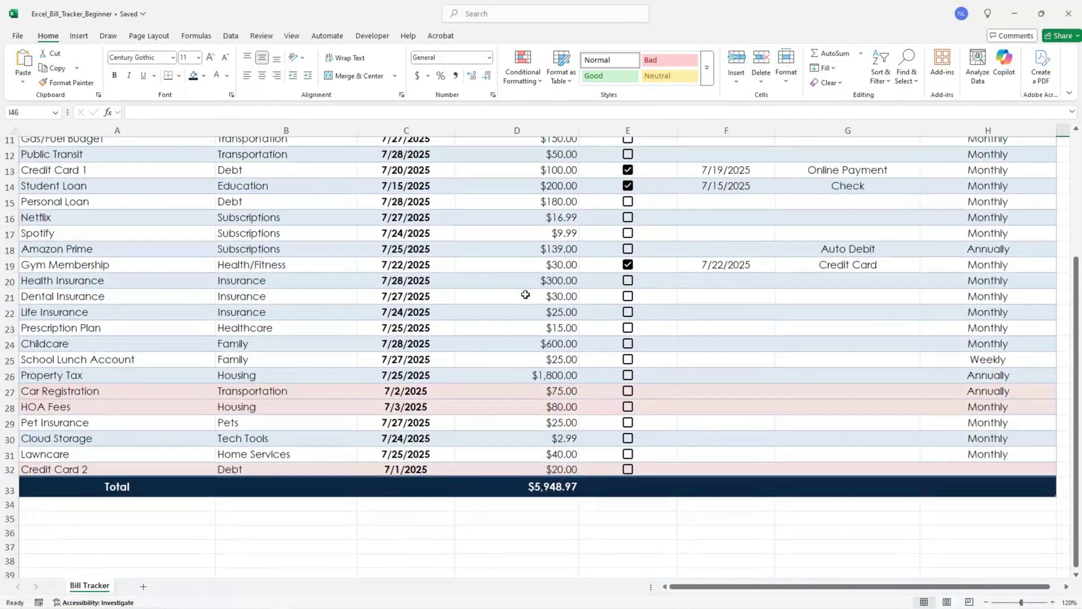
scroll(526, 294, up, 4)
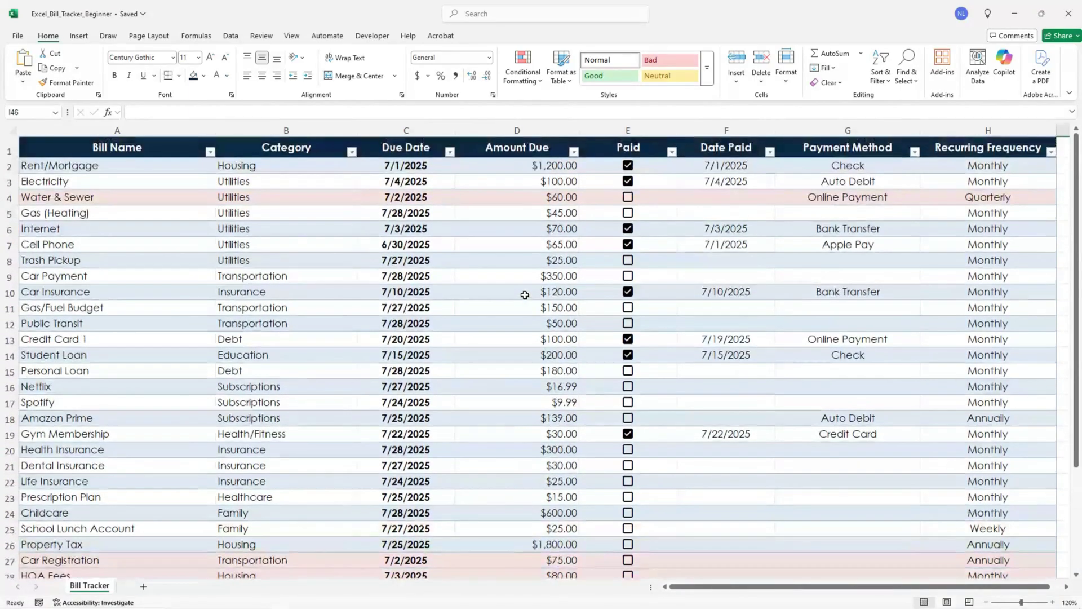
click(450, 152)
click(429, 169)
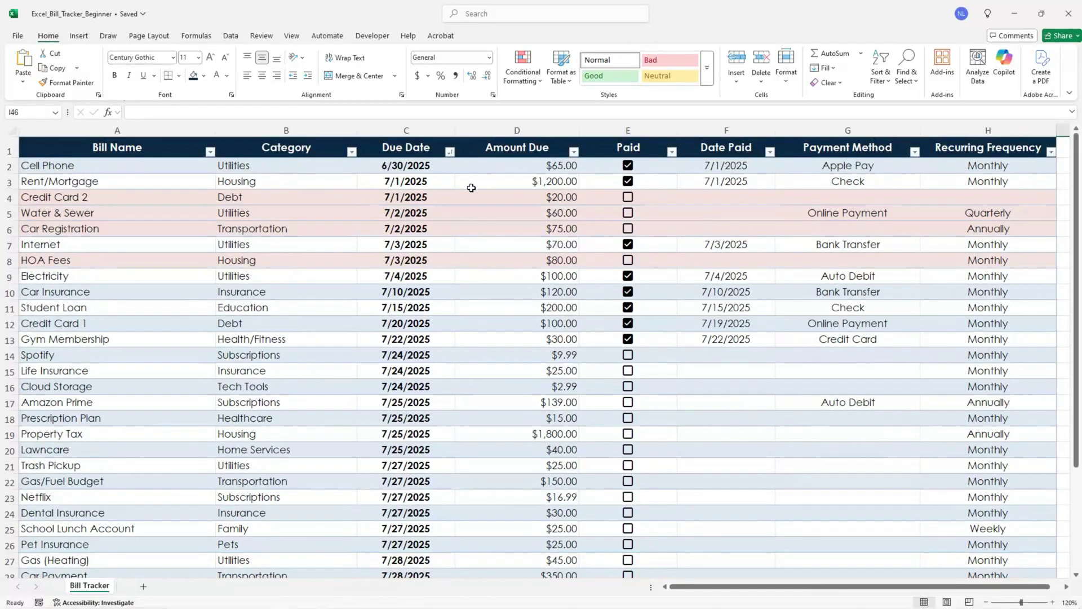
Tick the Paid checkboxes for Credit Card 2 and Water & Sewer
click(628, 198)
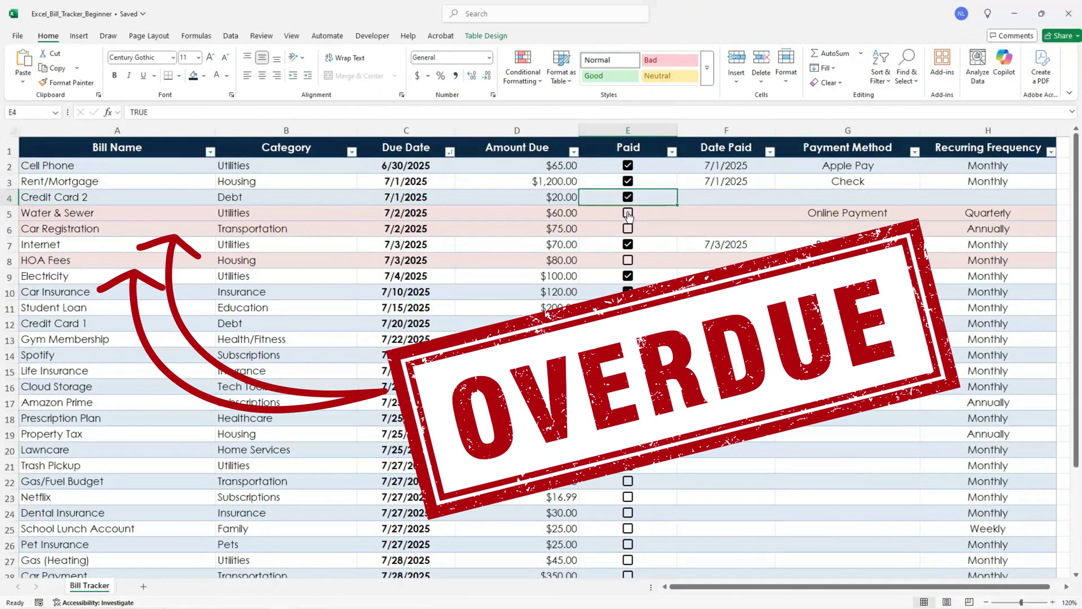
click(628, 214)
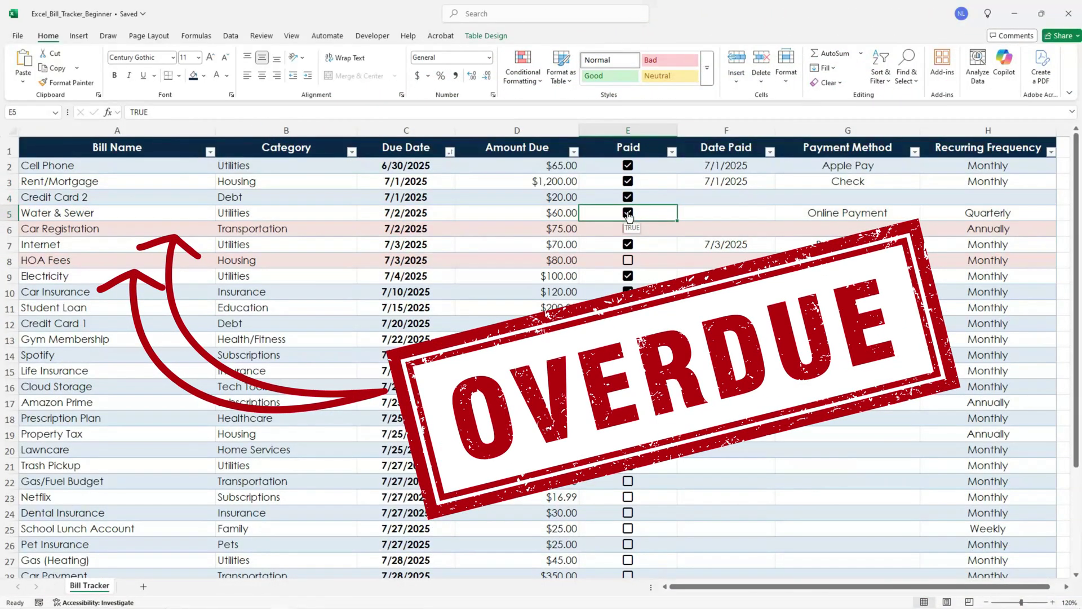
scroll(628, 219, down, 3)
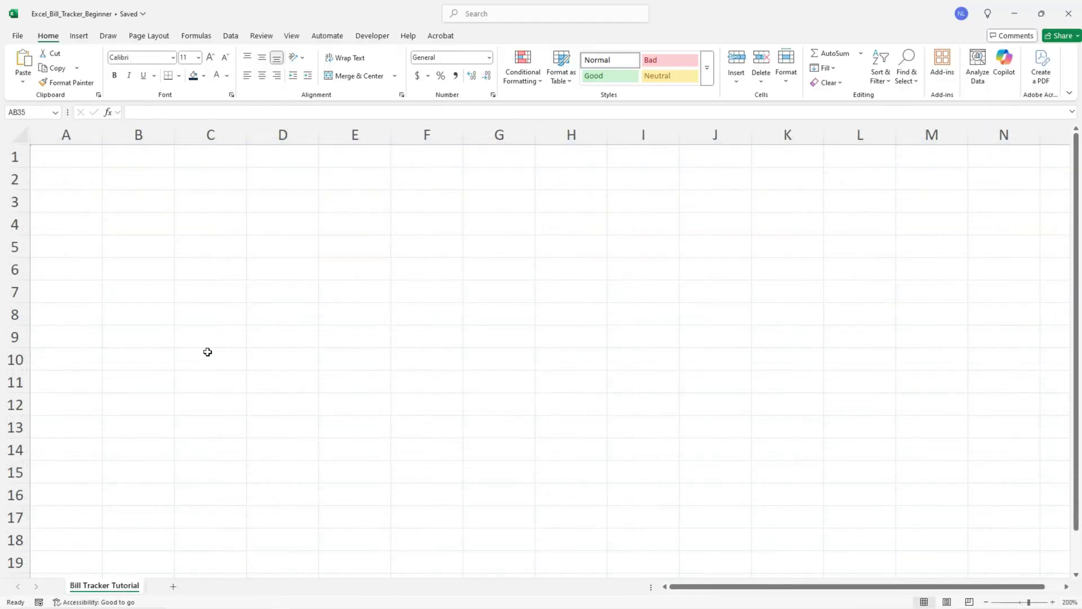
Enter the Bill Name heading in A1 with Rent/Mortgage as the first bill
click(72, 155)
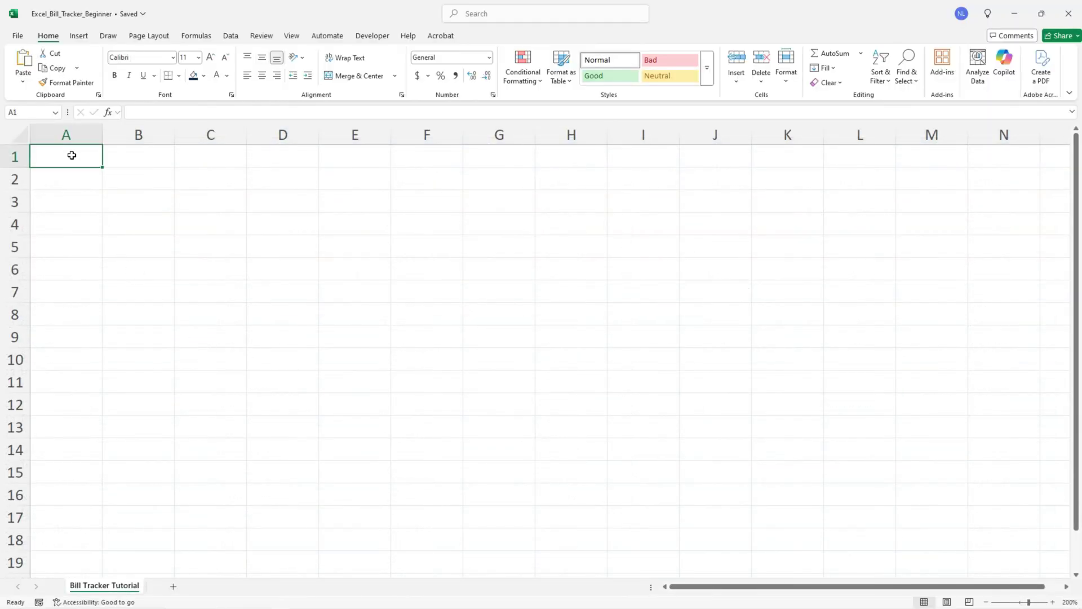
text(Bill Name)
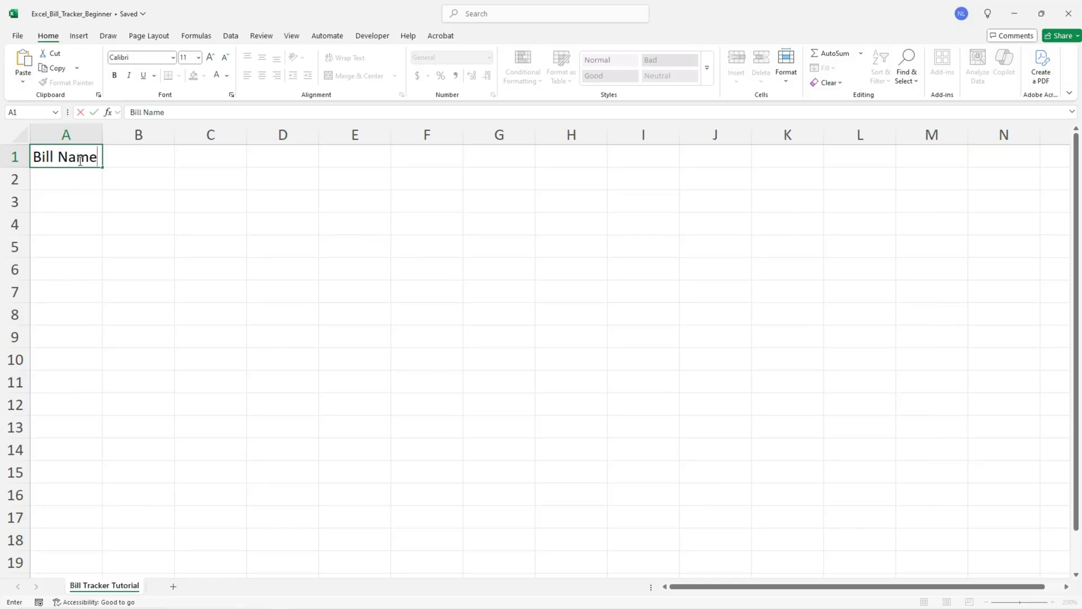
key(Return)
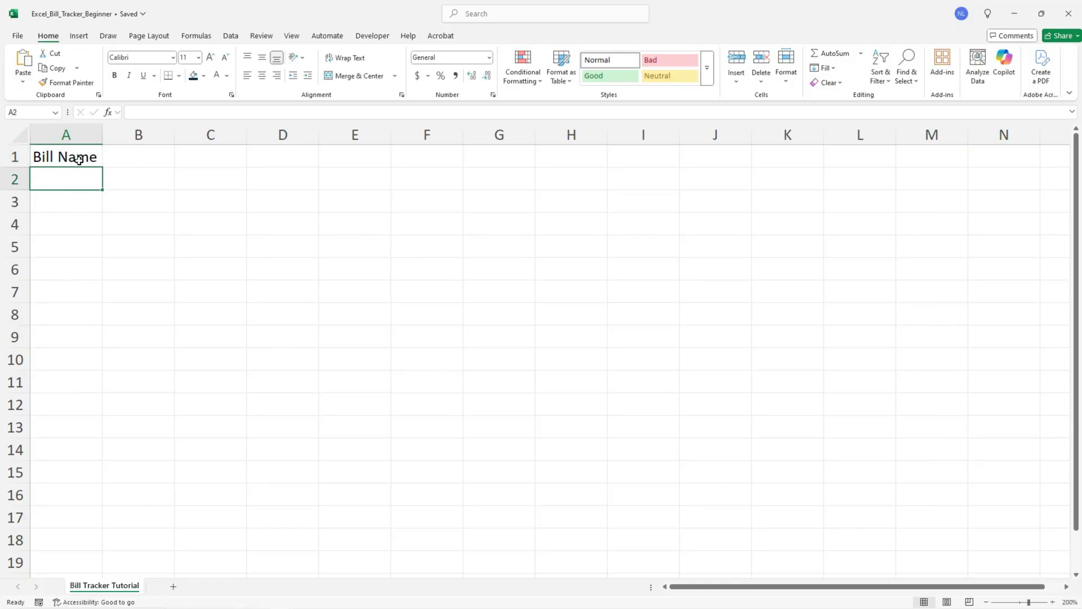
text(Rent/Mo)
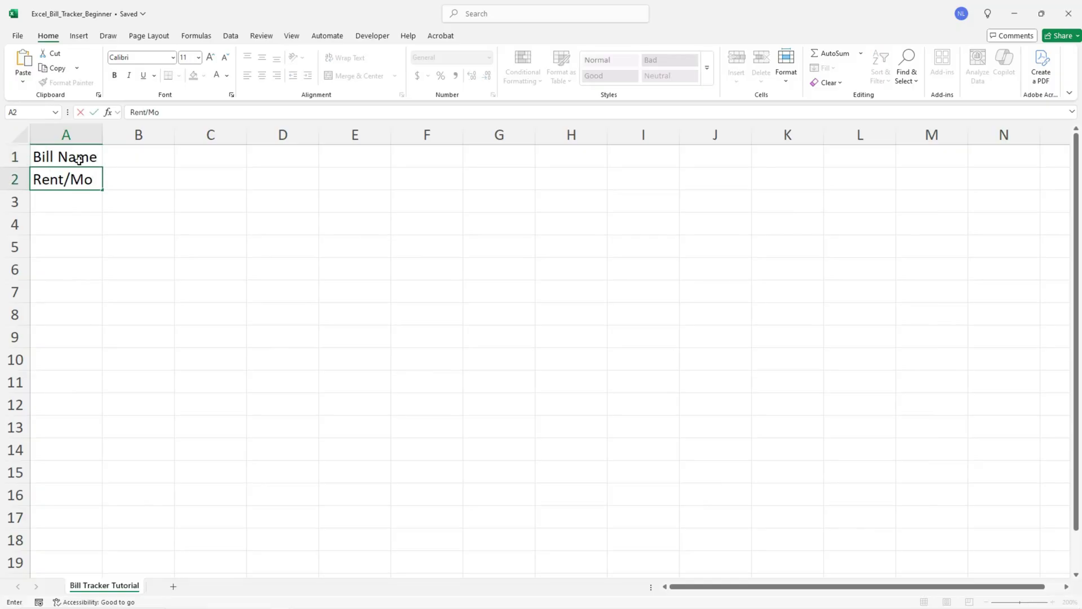
text(rtgage)
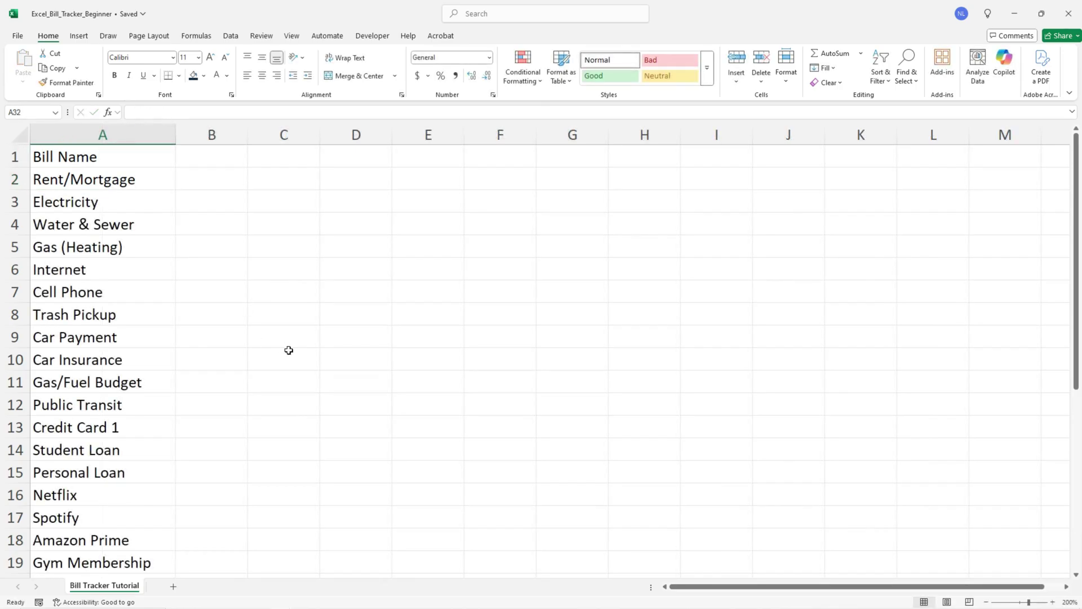
Add a Category heading with Housing, accept Flash Fill for the rest, and widen column B
click(220, 164)
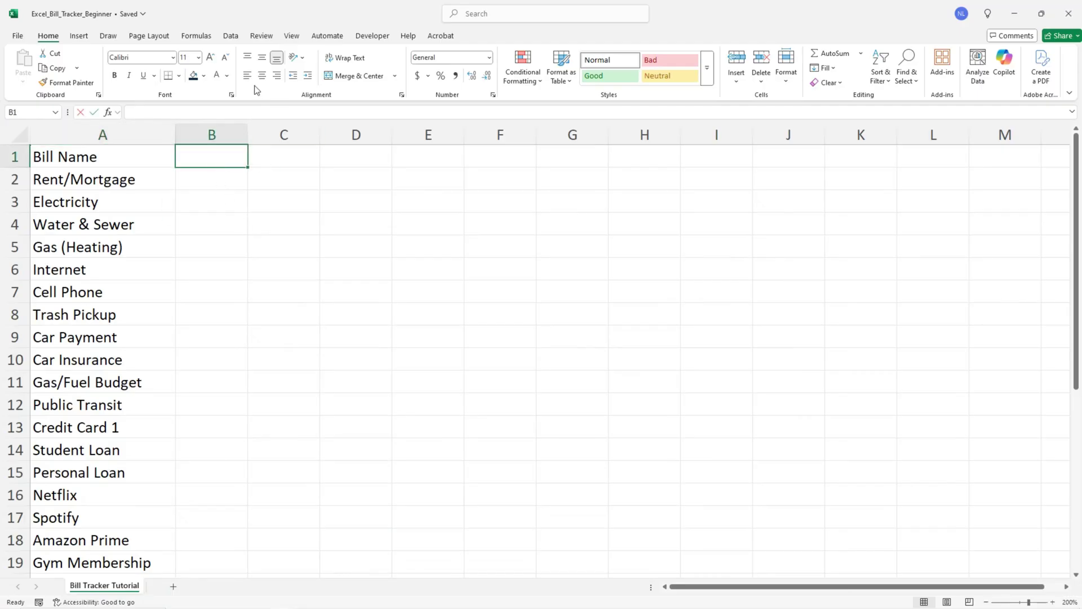
text(Category)
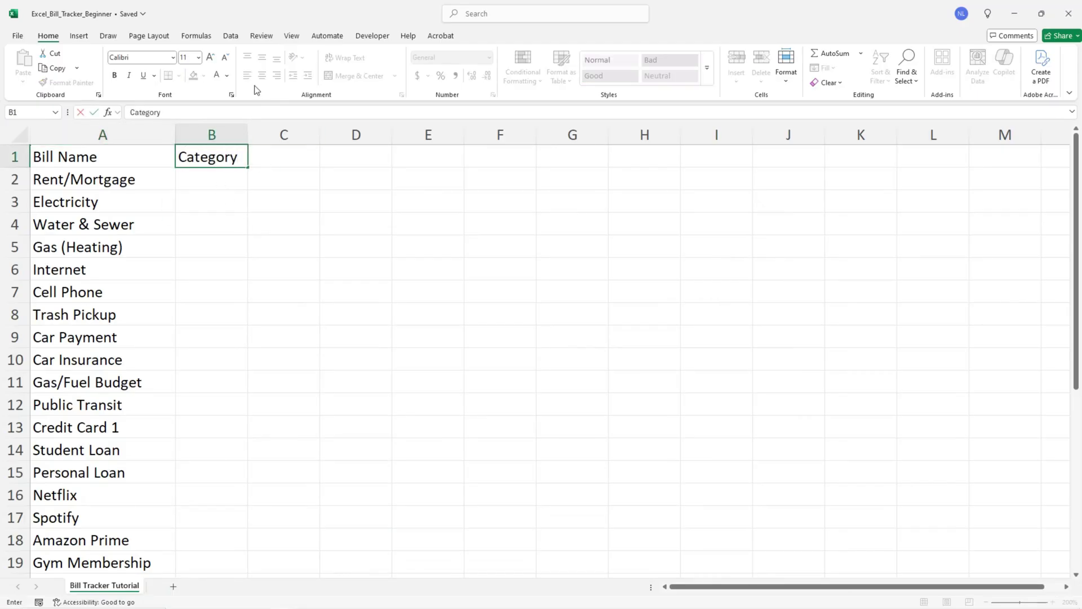
key(Return)
text(Housin)
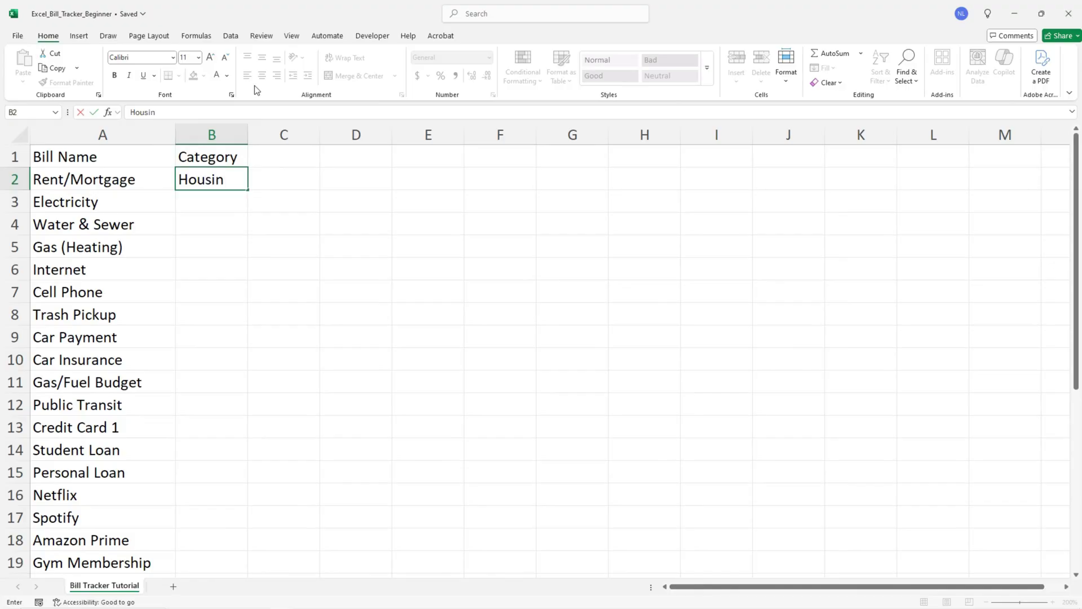
text(g)
key(Return)
drag(249, 141, 303, 146)
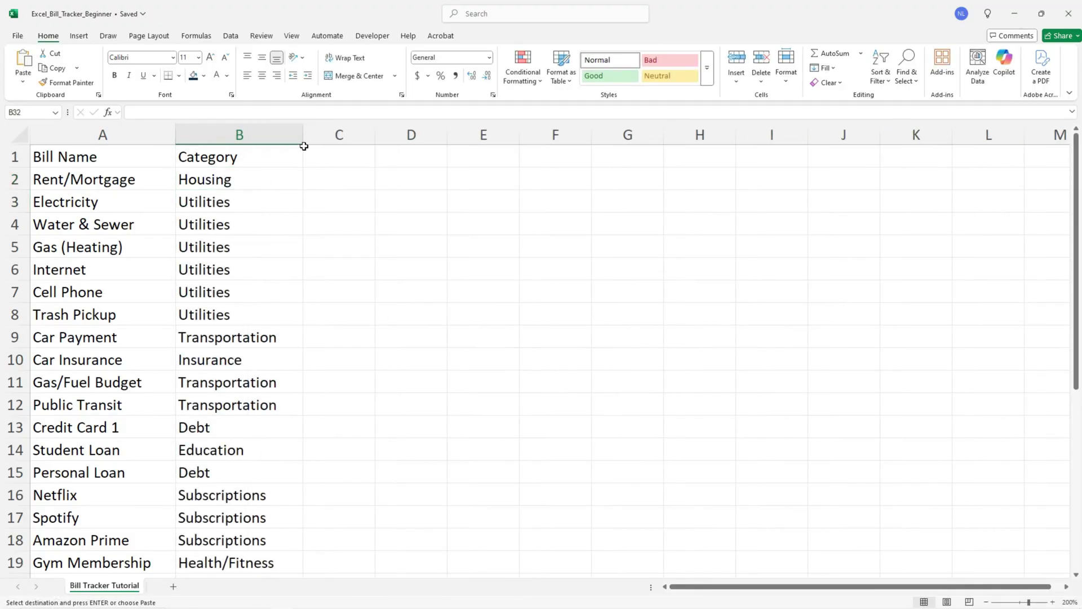
Add a Due Date heading in C1 and format column C as Short Date
click(305, 149)
text(Du)
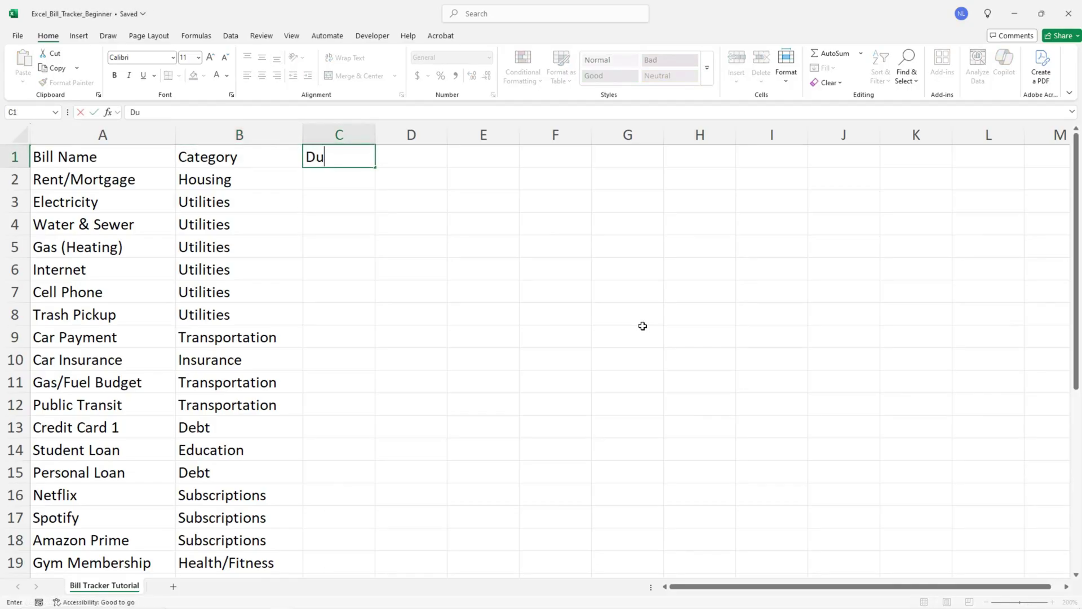
text(e Date)
key(Return)
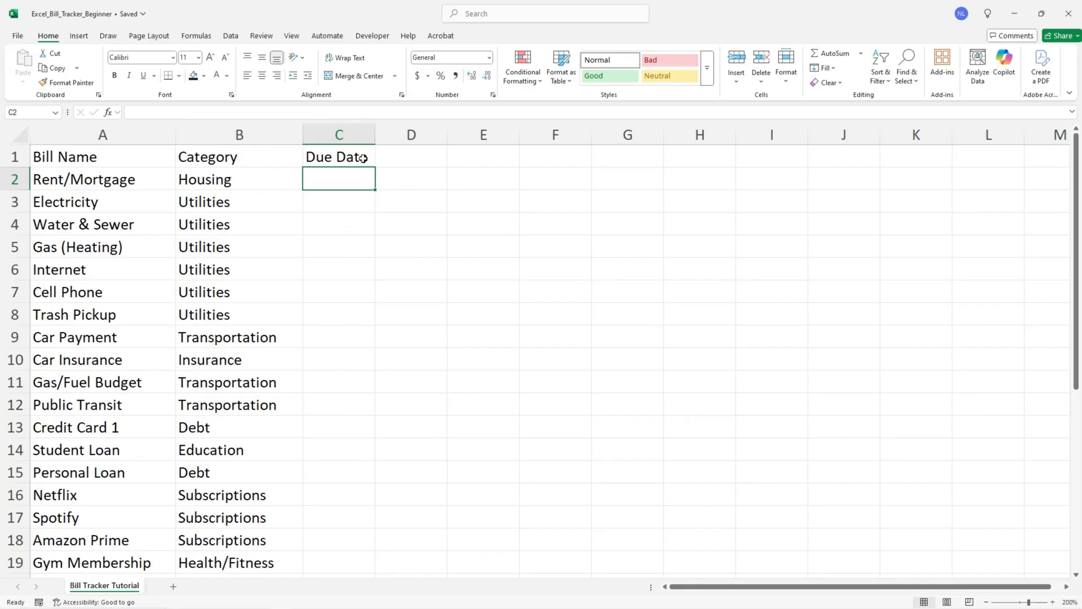
click(343, 137)
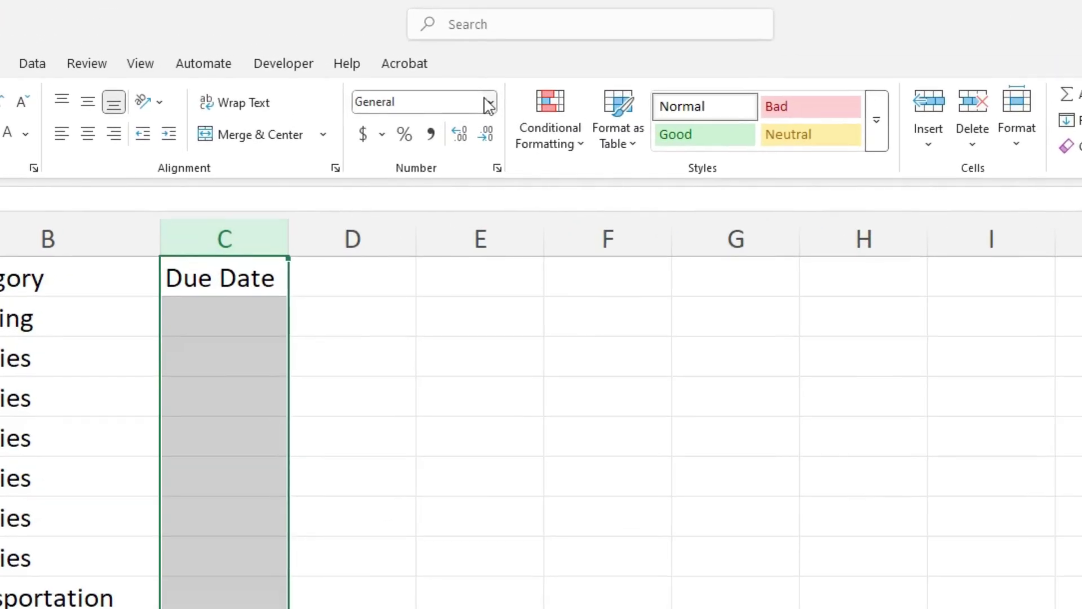
click(489, 105)
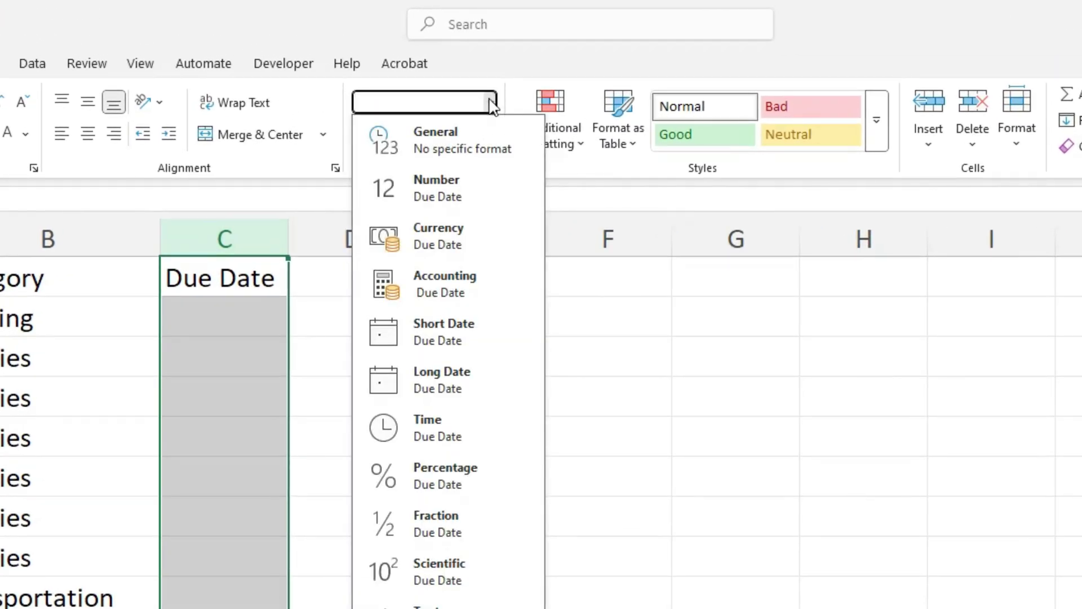
click(464, 328)
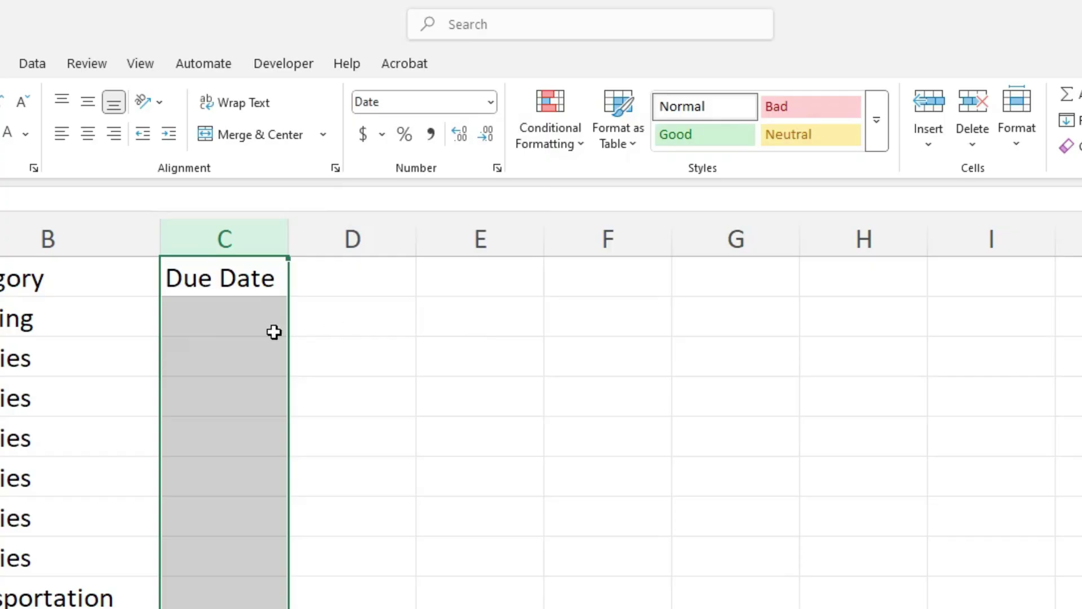
Enter July 1 in C2 so the first due date reads 7/1/2025
click(208, 329)
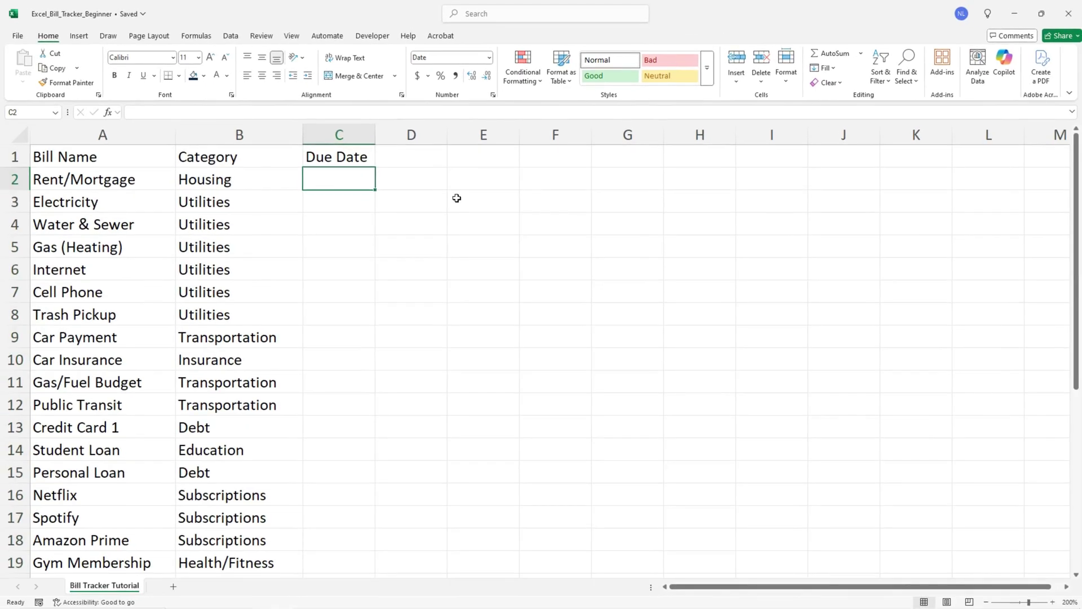
text(July)
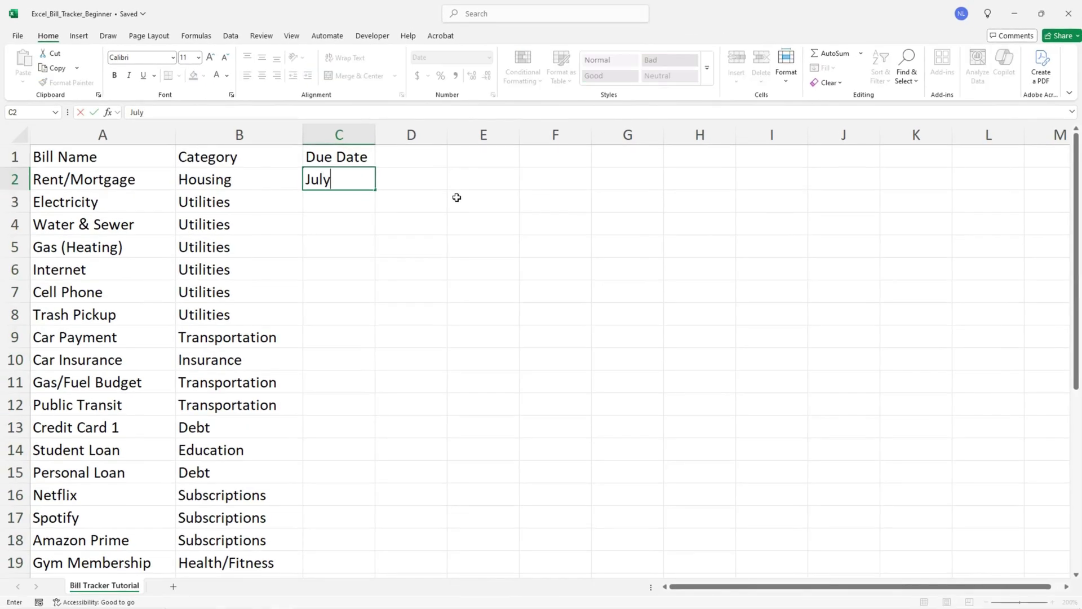
text(1)
key(Return)
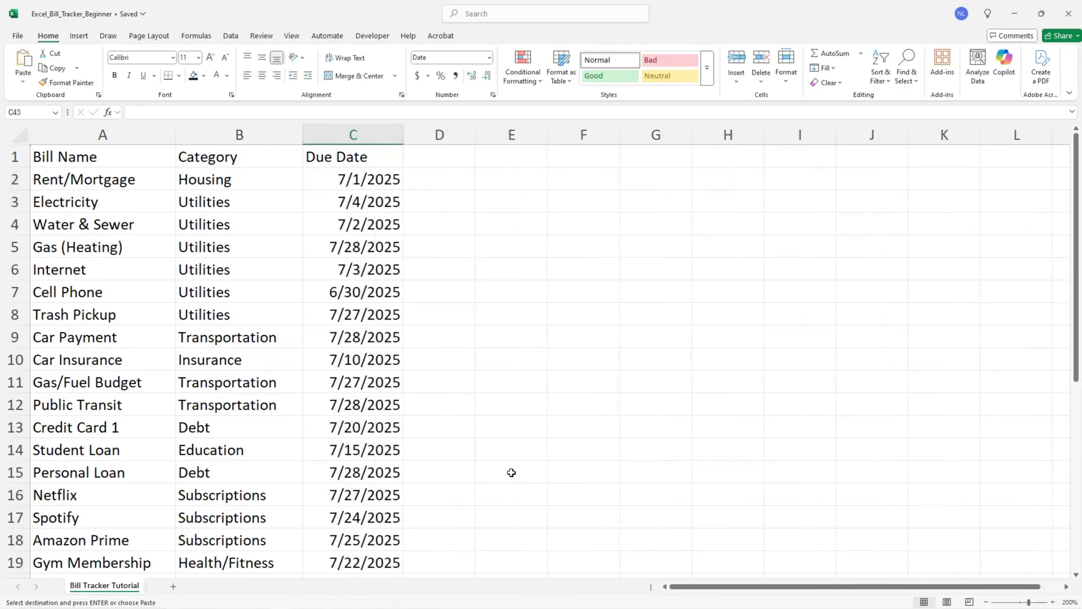
Add Amount Due and Paid headings, then insert a checkbox into cell E2
click(440, 157)
text(Amount Du)
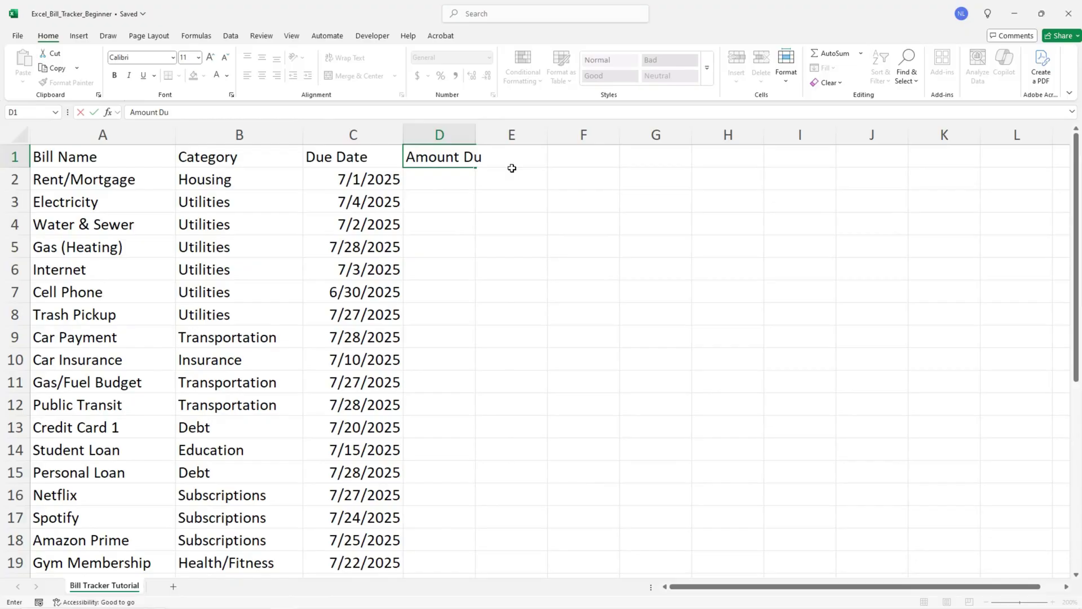
text(e)
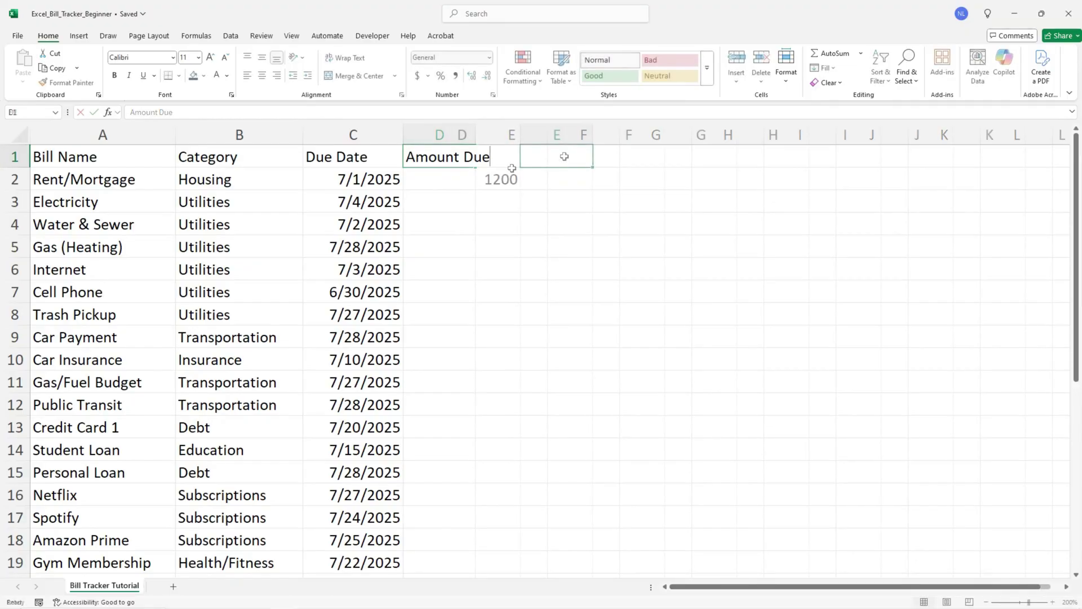
text(Pa)
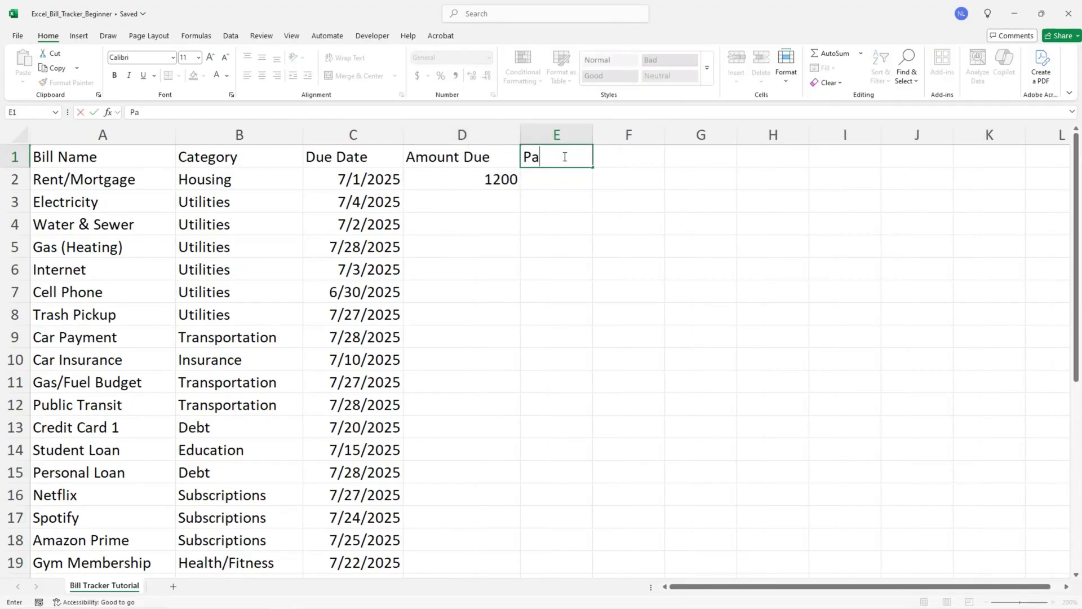
text(id)
key(Return)
click(79, 35)
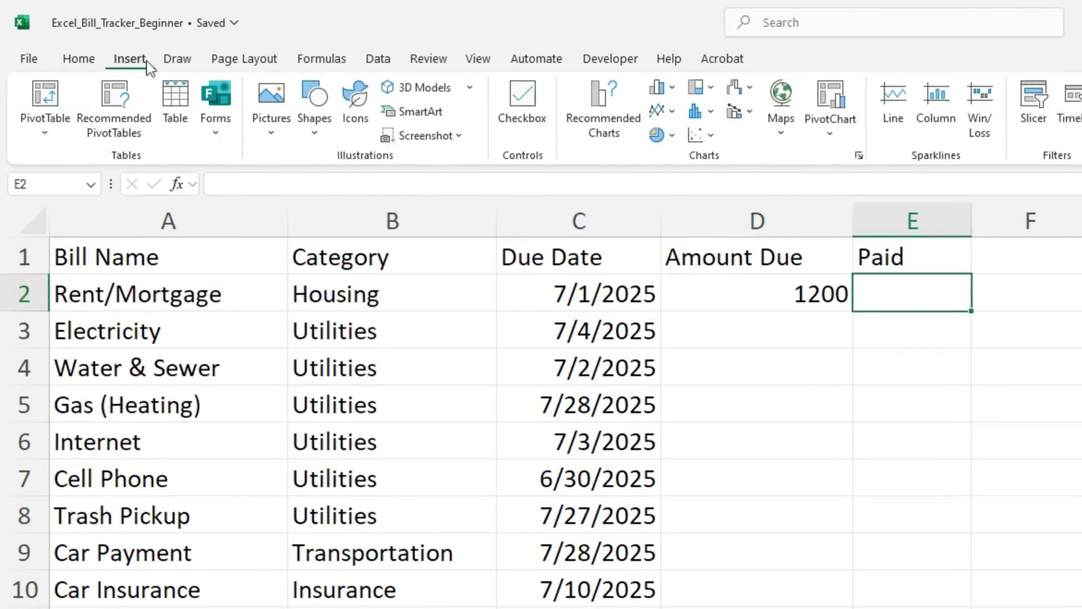
click(537, 125)
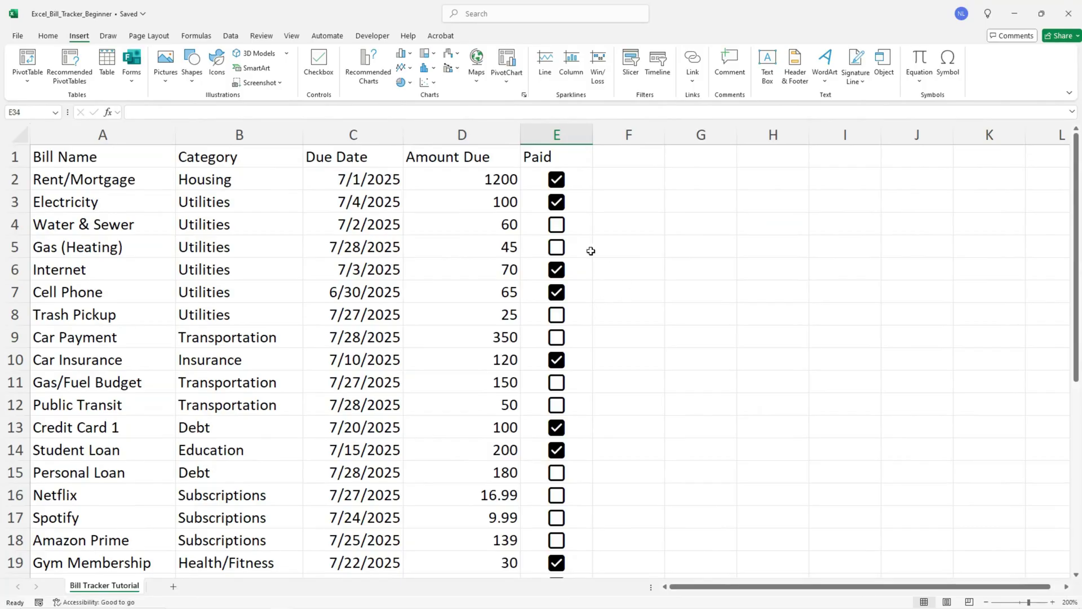
Format the Amount Due column as Currency, e.g. $1,200.00
click(483, 134)
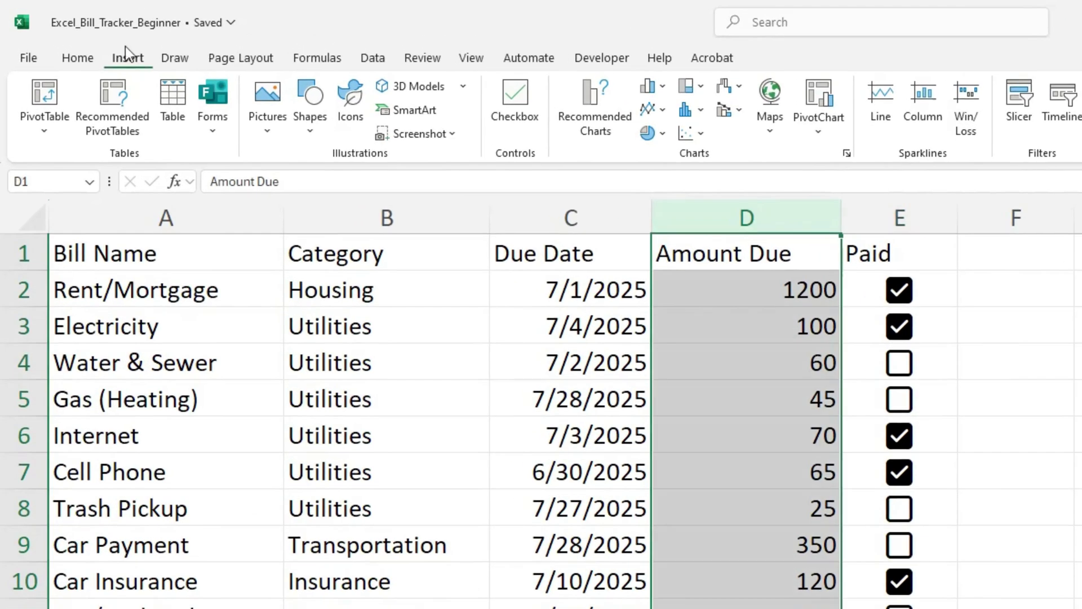
click(48, 36)
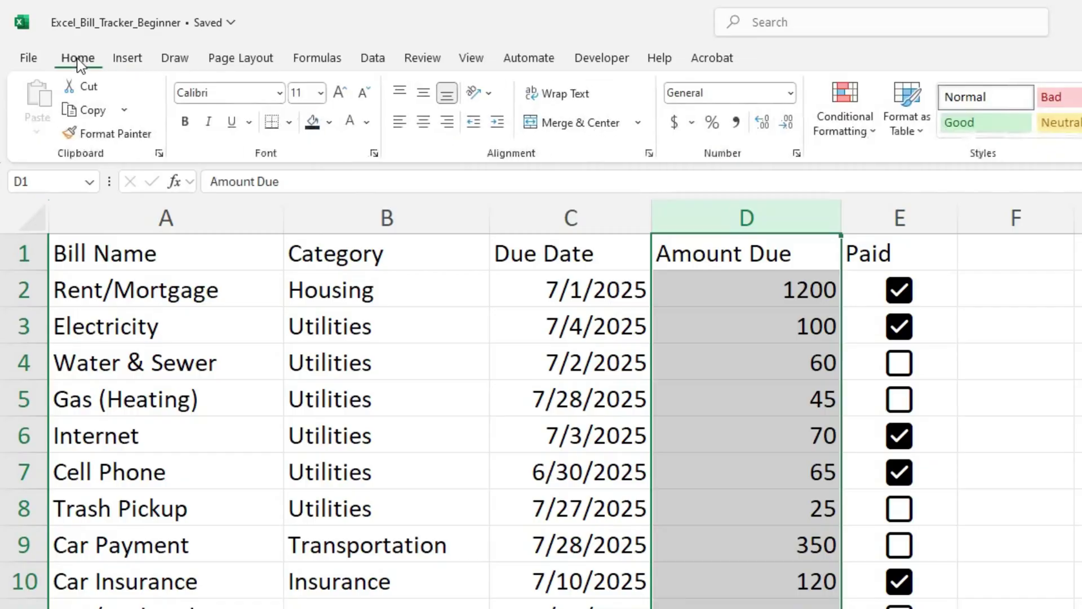
click(791, 96)
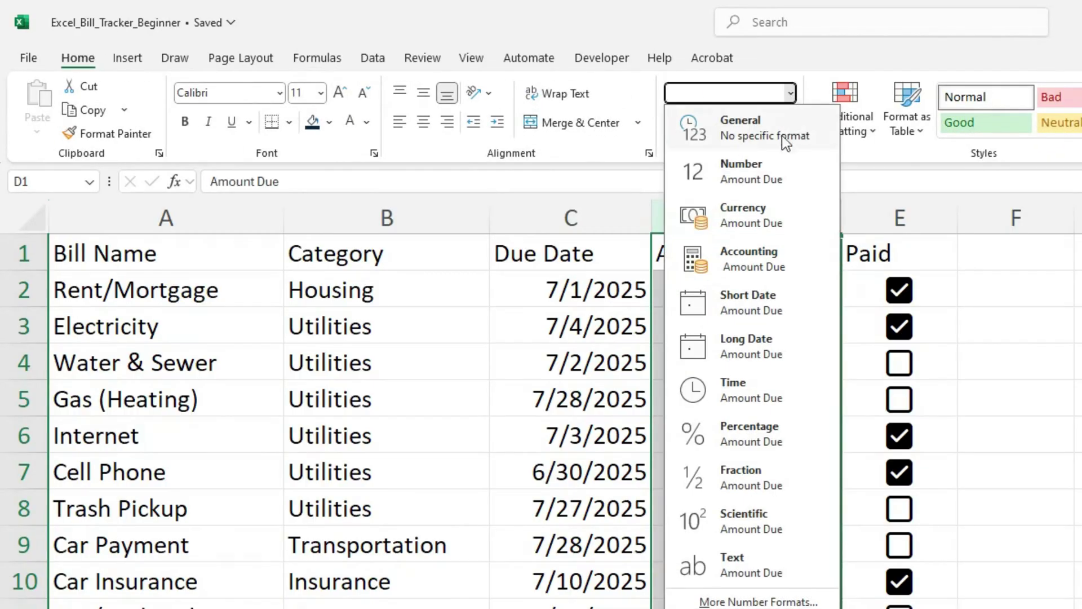
click(762, 222)
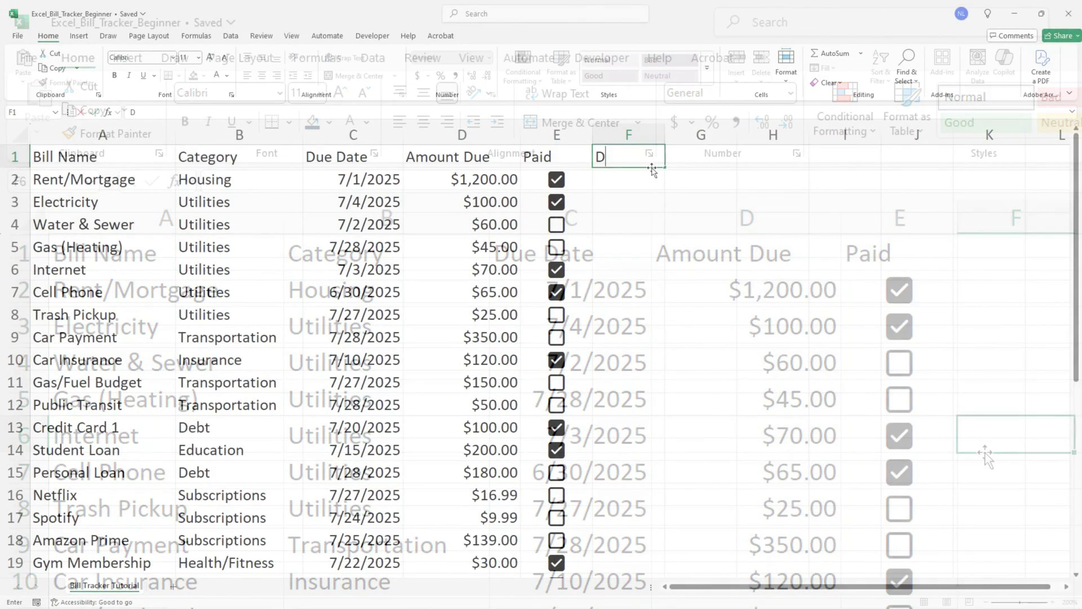
Add a Date Paid heading in F1 and select column F for number formatting
text(Date Paid)
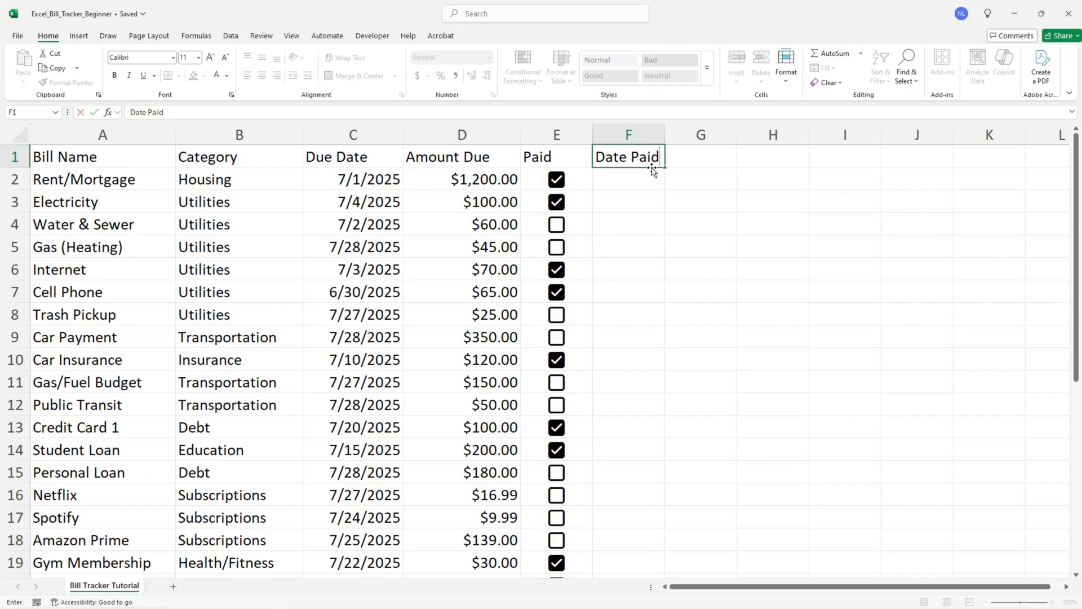
key(Return)
click(629, 135)
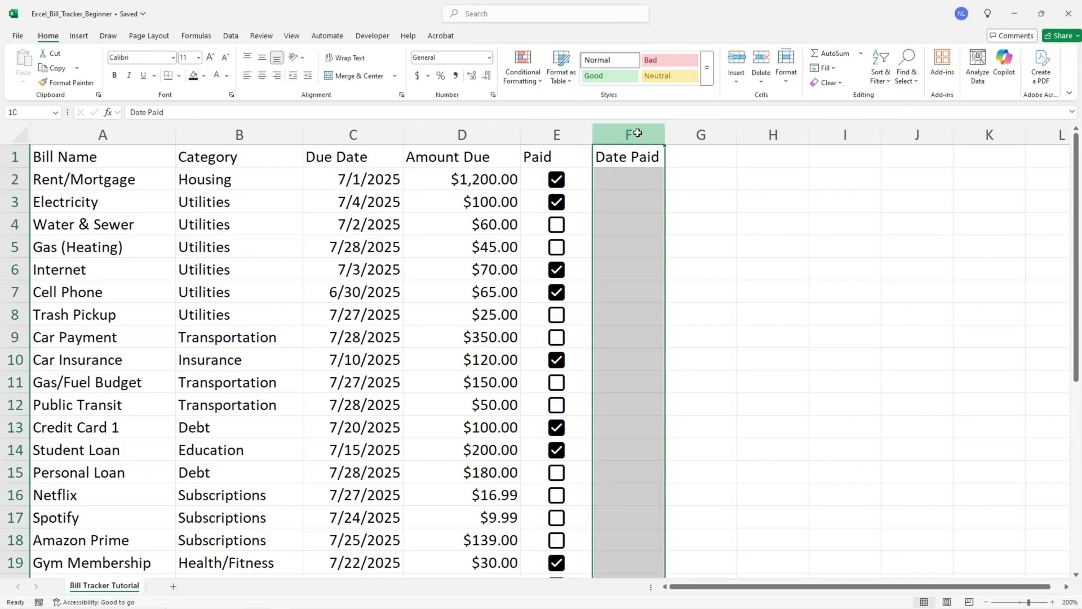
click(490, 57)
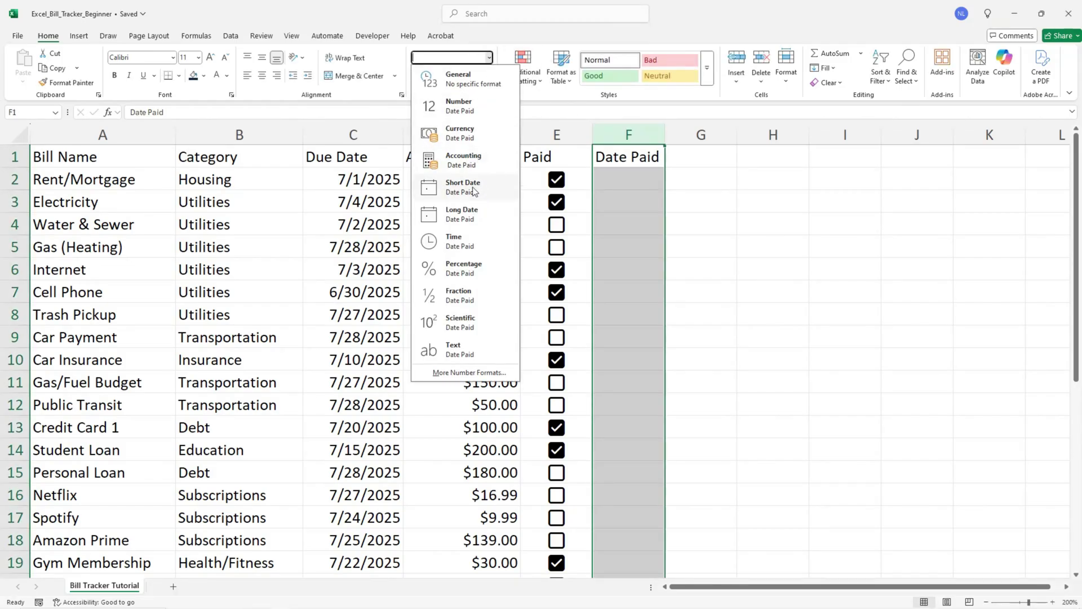
Format Date Paid as Short Date, then add a widened Payment Method column G with pasted methods
click(477, 186)
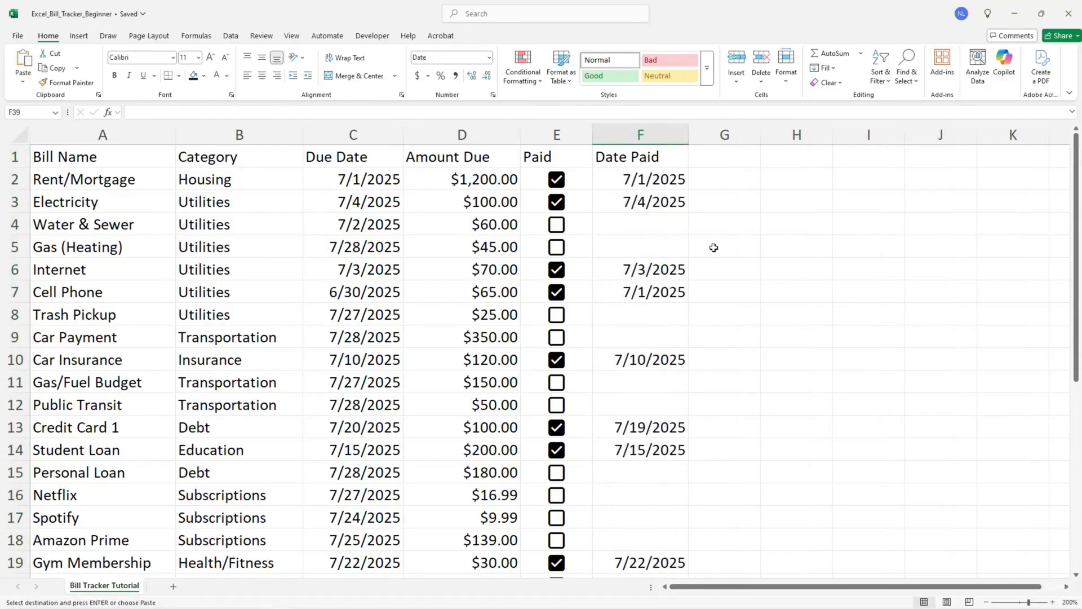
click(726, 158)
text(Pa)
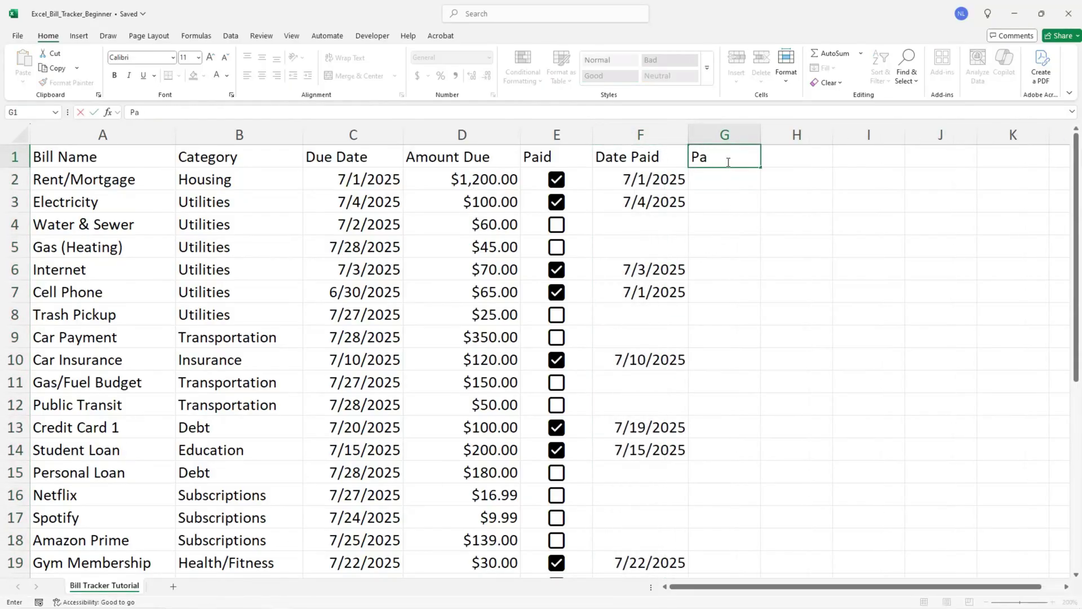
text(yment Method)
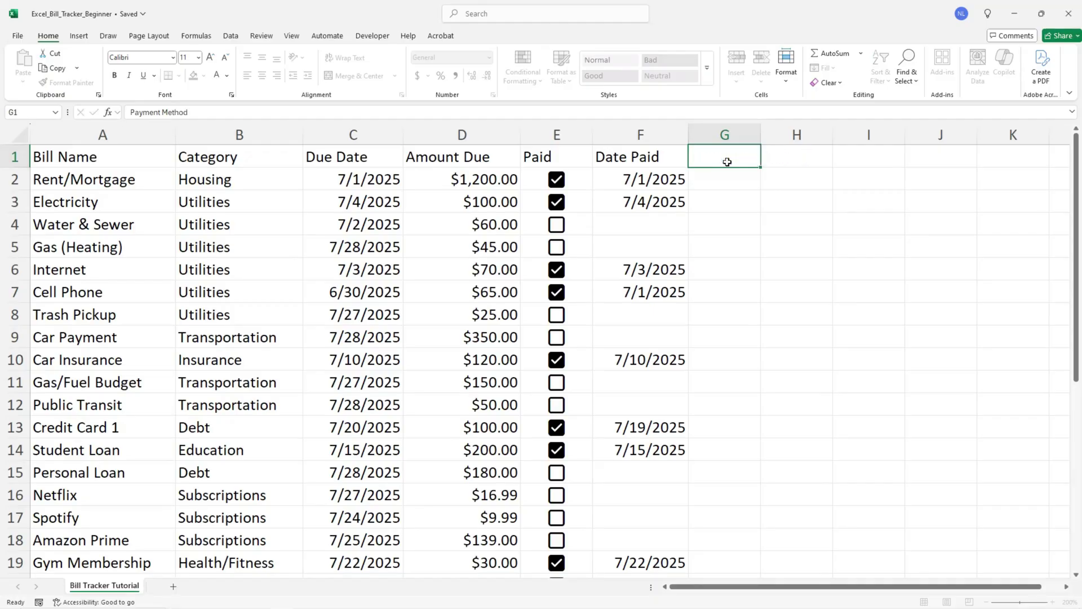
key(Return)
drag(760, 135, 816, 135)
key(ctrl+v)
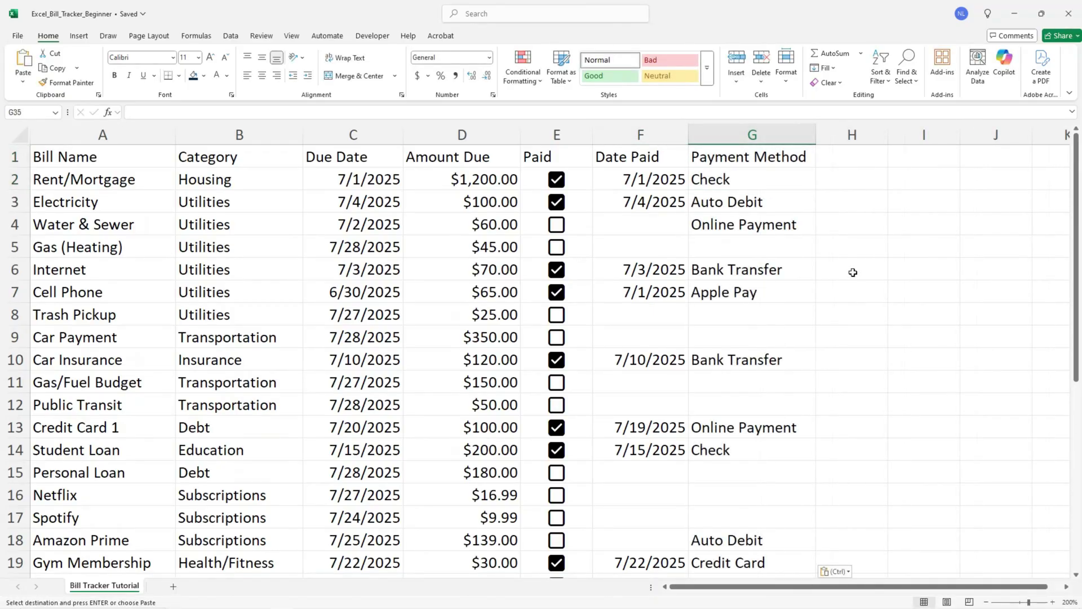
Add a Recurring Frequency heading in H1 with Monthly in H2, widen column H, and select H2:H14
key(Escape)
click(841, 156)
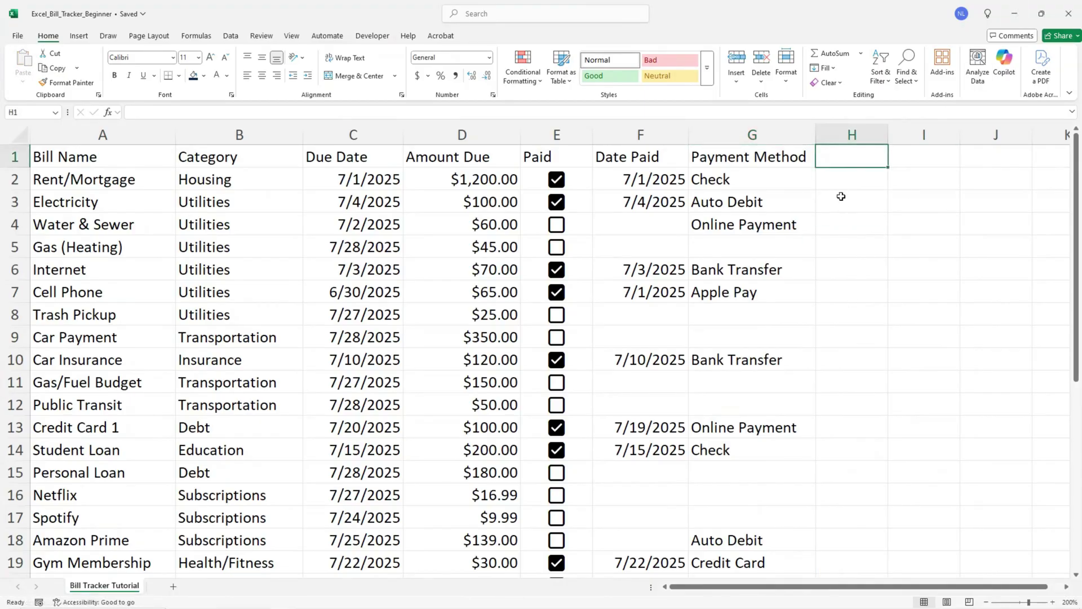
text(Recurr)
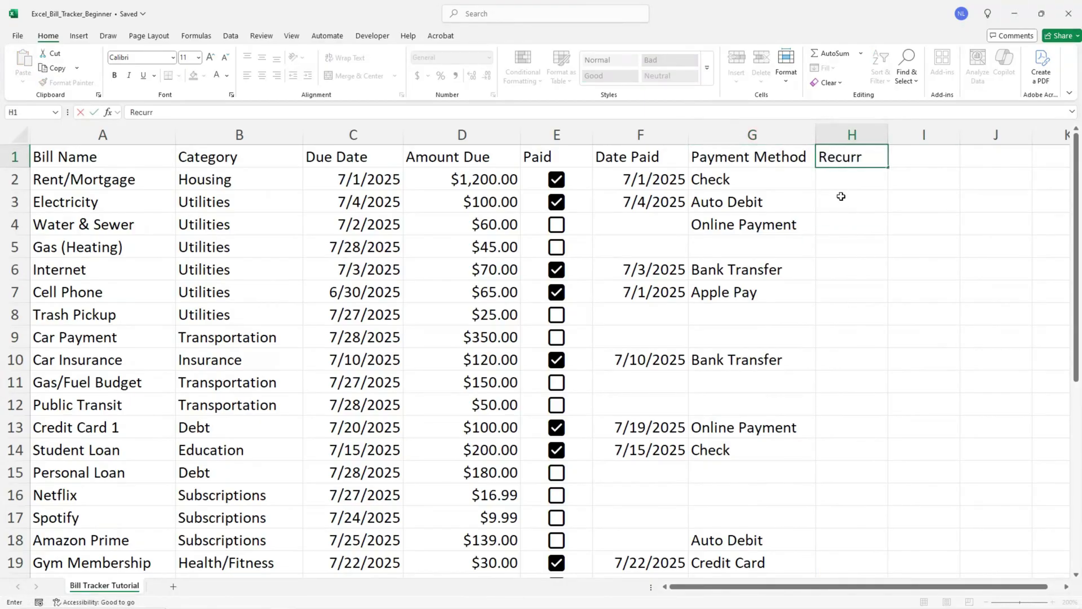
text(ing Freque)
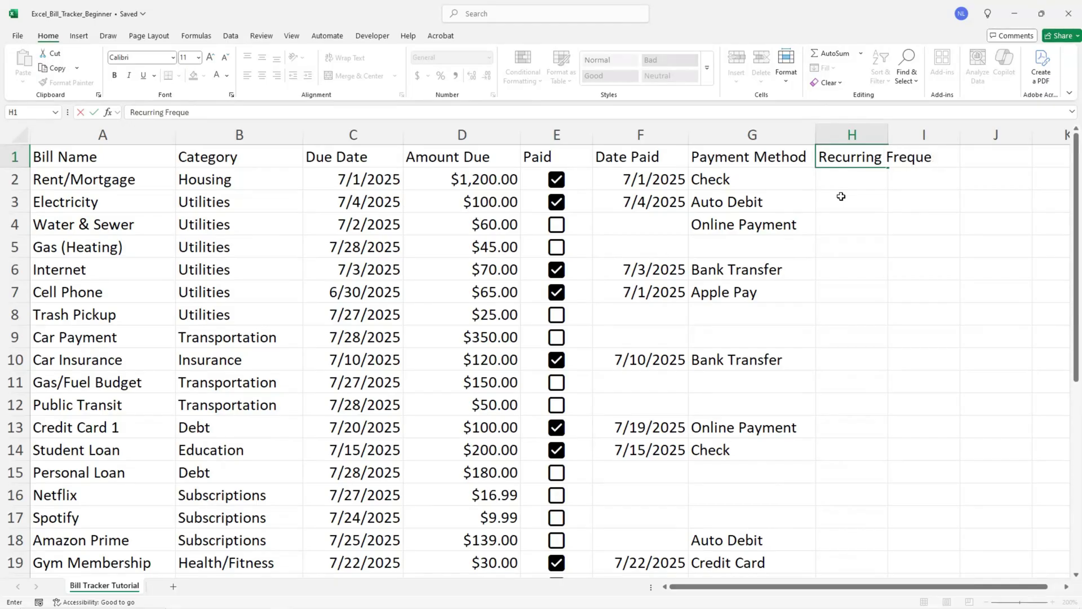
text(ncy)
key(Return)
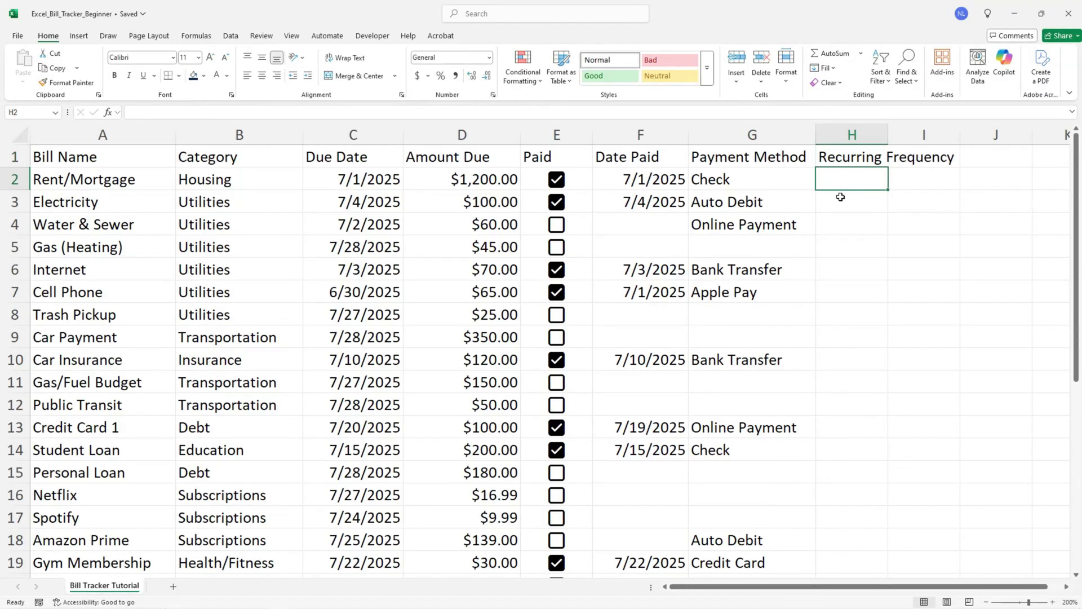
text(Monthly)
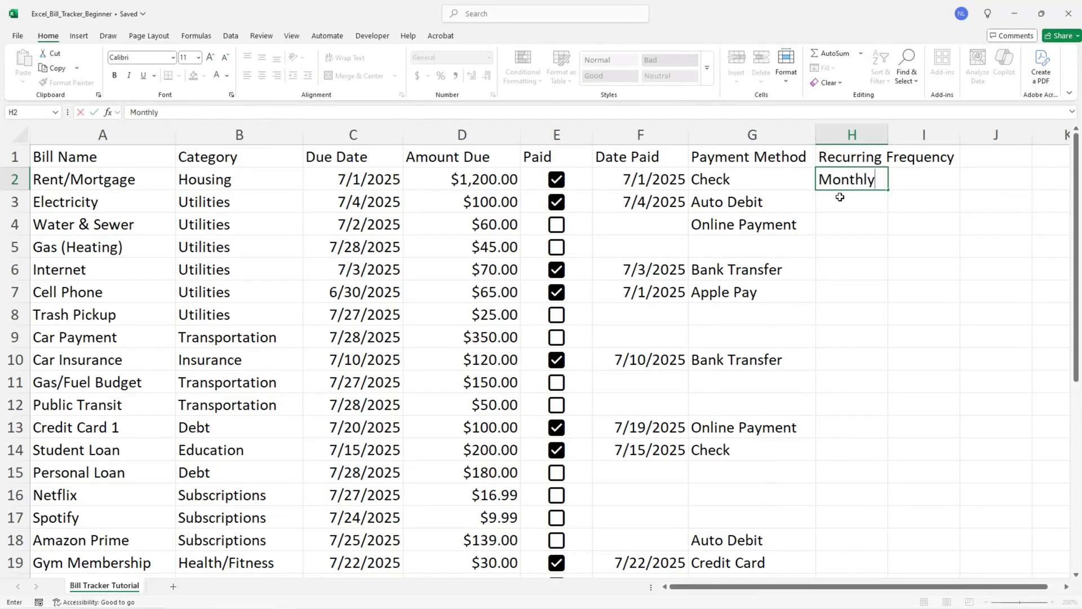
key(Return)
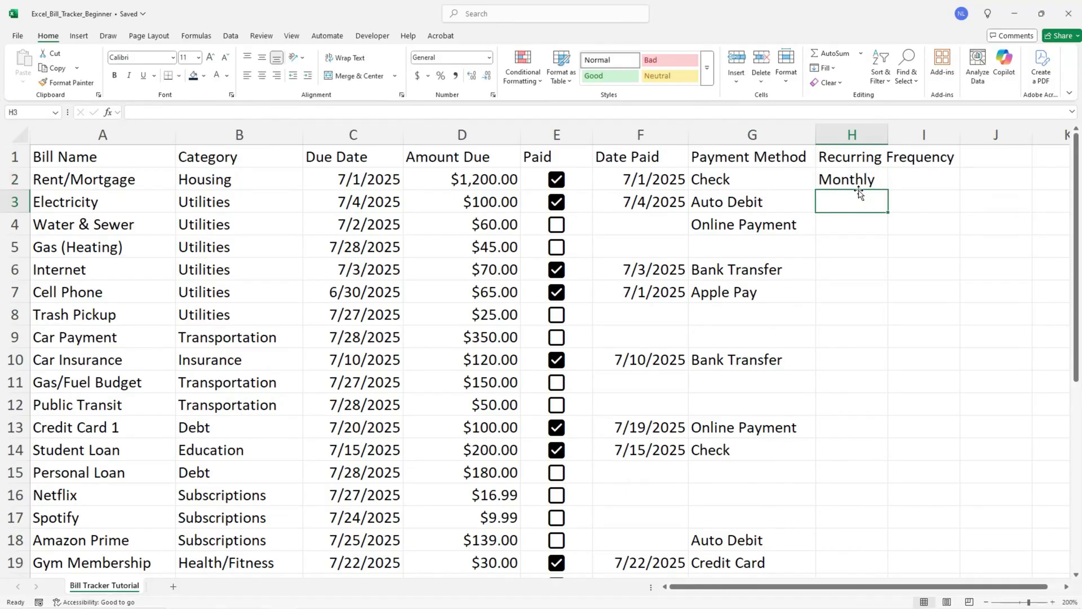
drag(888, 136, 967, 137)
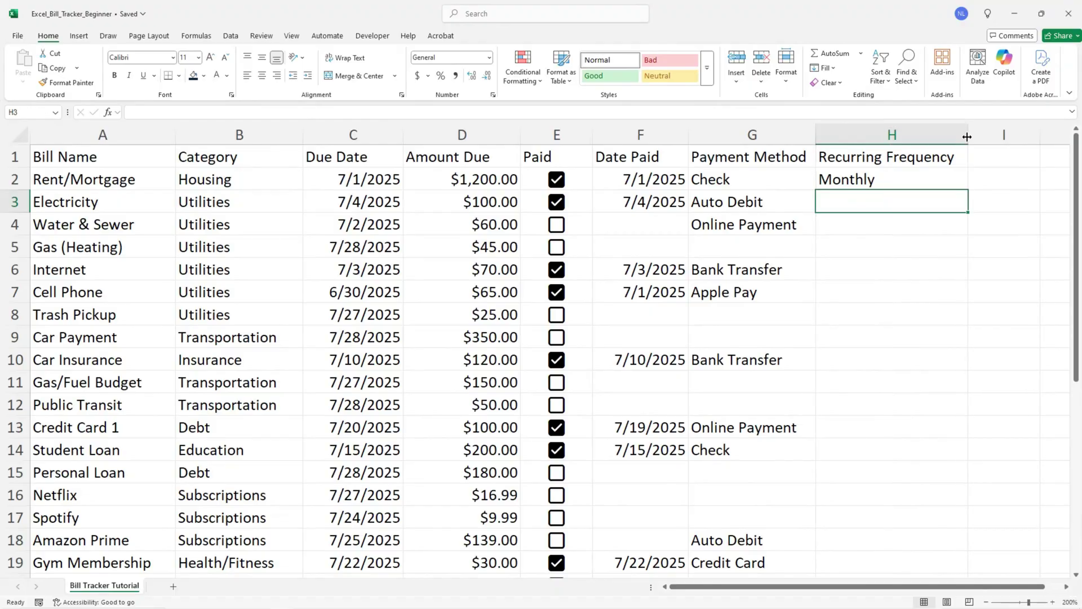
drag(942, 177, 894, 576)
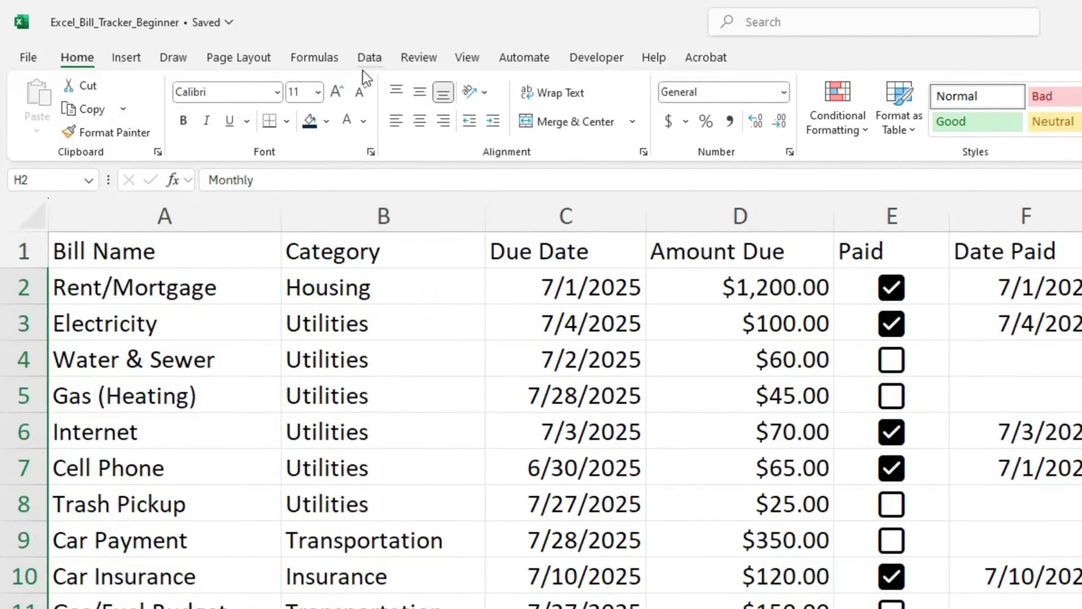
Set a Data Validation list for H2:H14: Monthly, Annually, Quarterly, Weekly, Bi-monthly
click(363, 67)
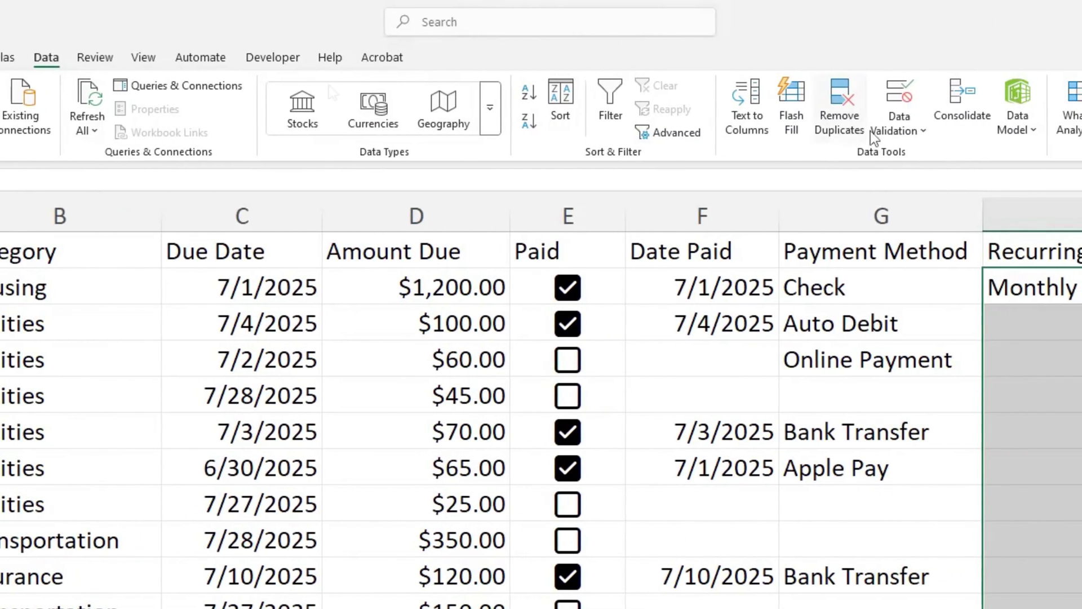
click(909, 134)
click(925, 157)
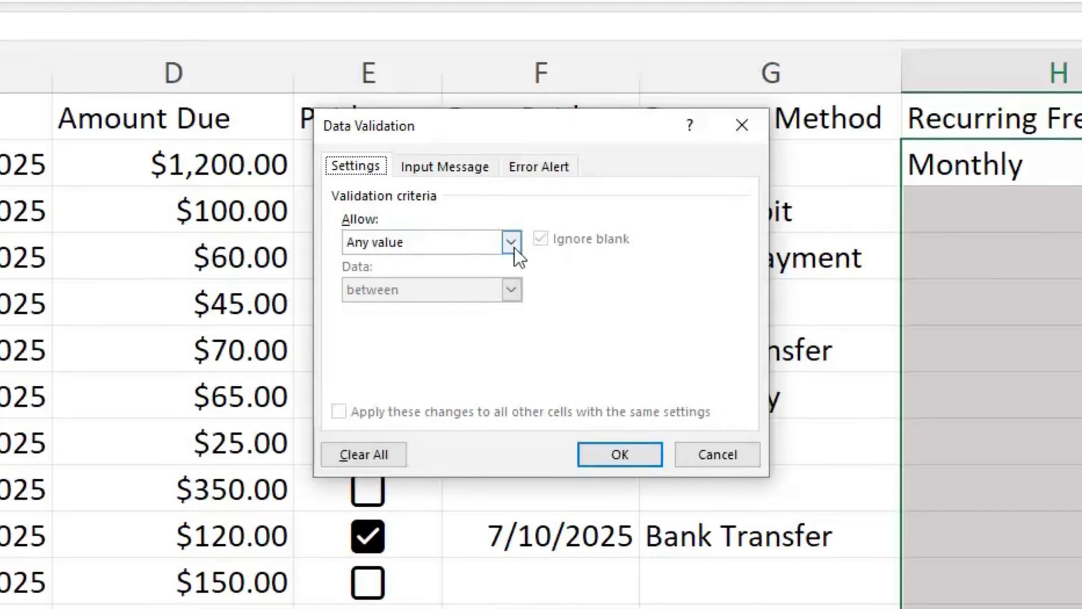
click(514, 248)
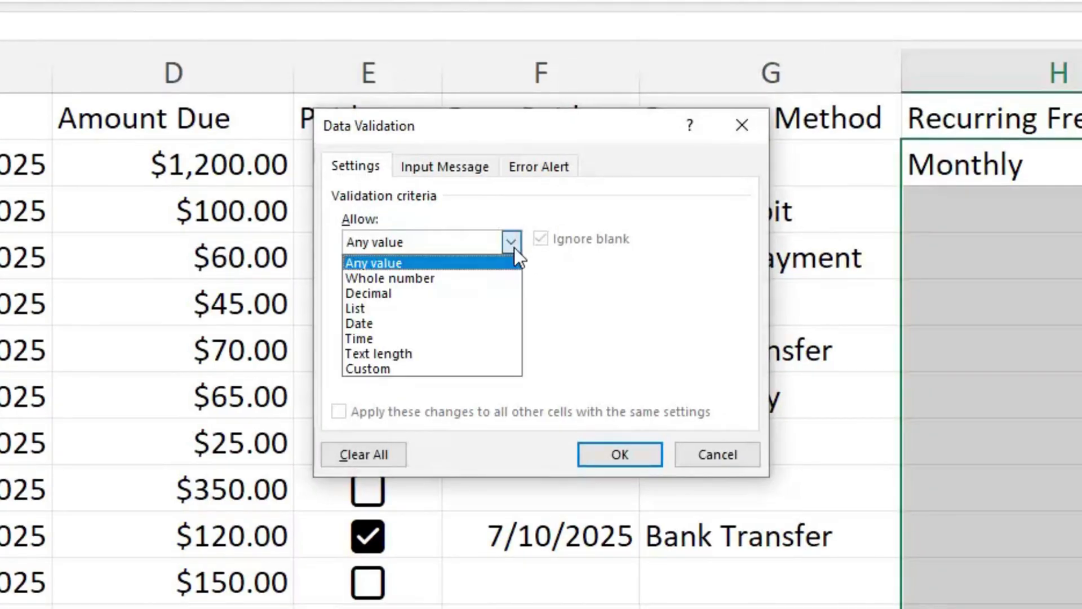
click(444, 307)
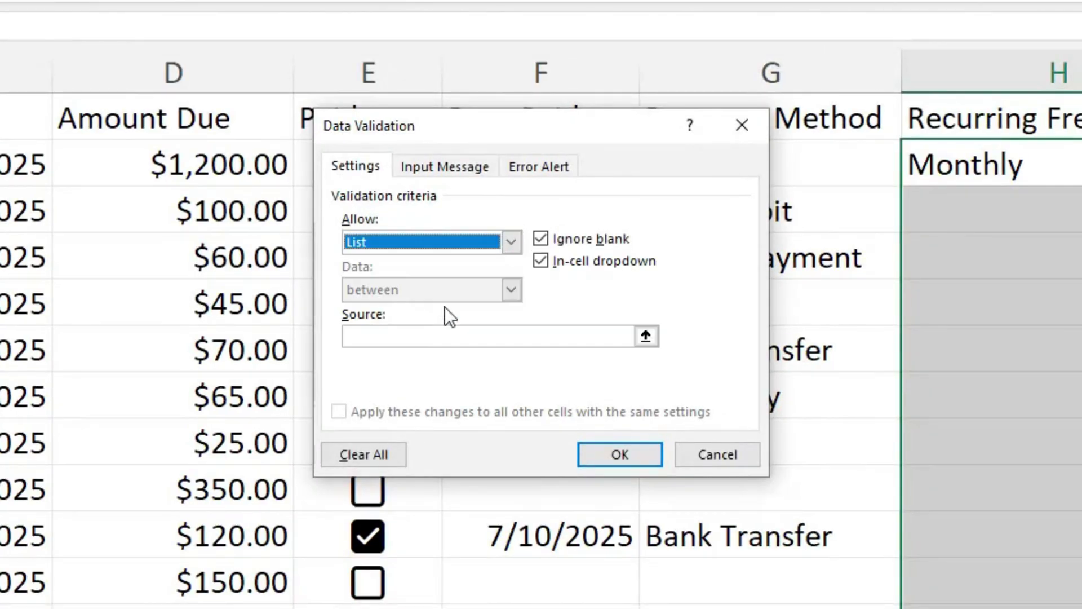
click(417, 334)
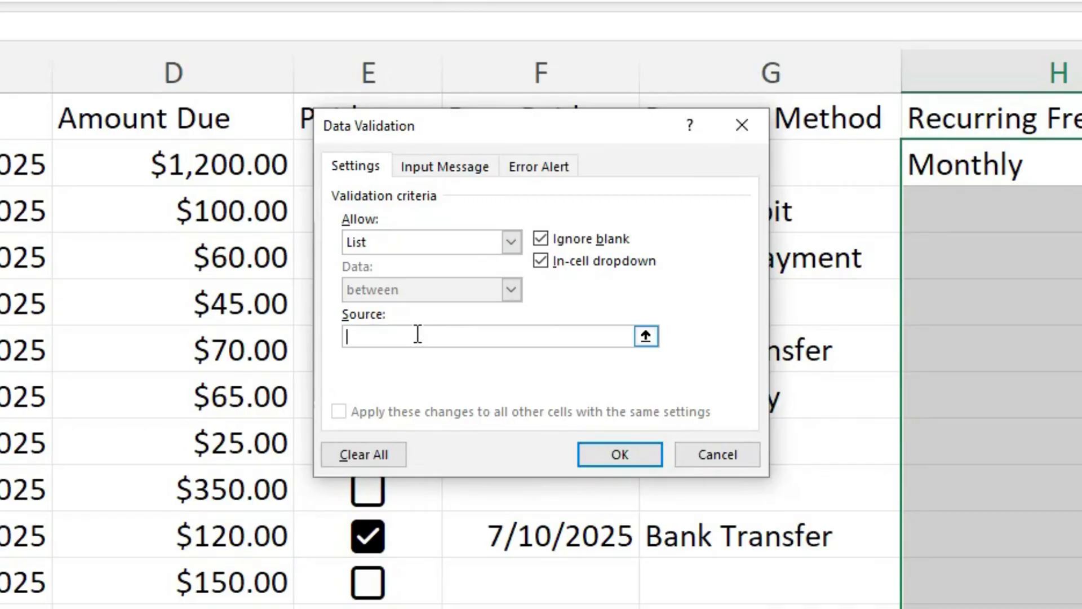
text(Monthly, Annually,)
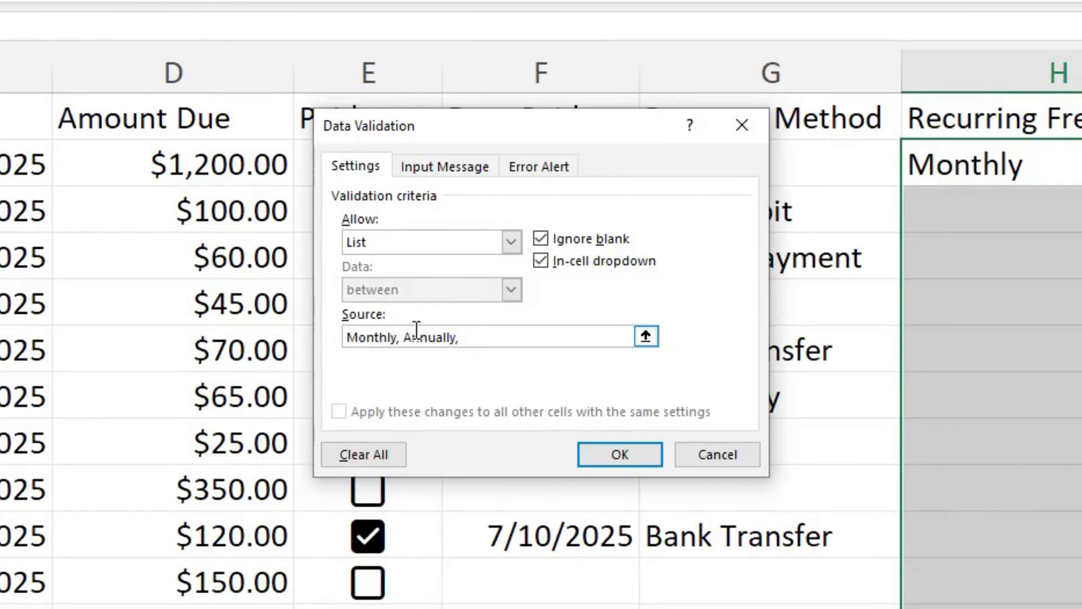
text( Quarterl)
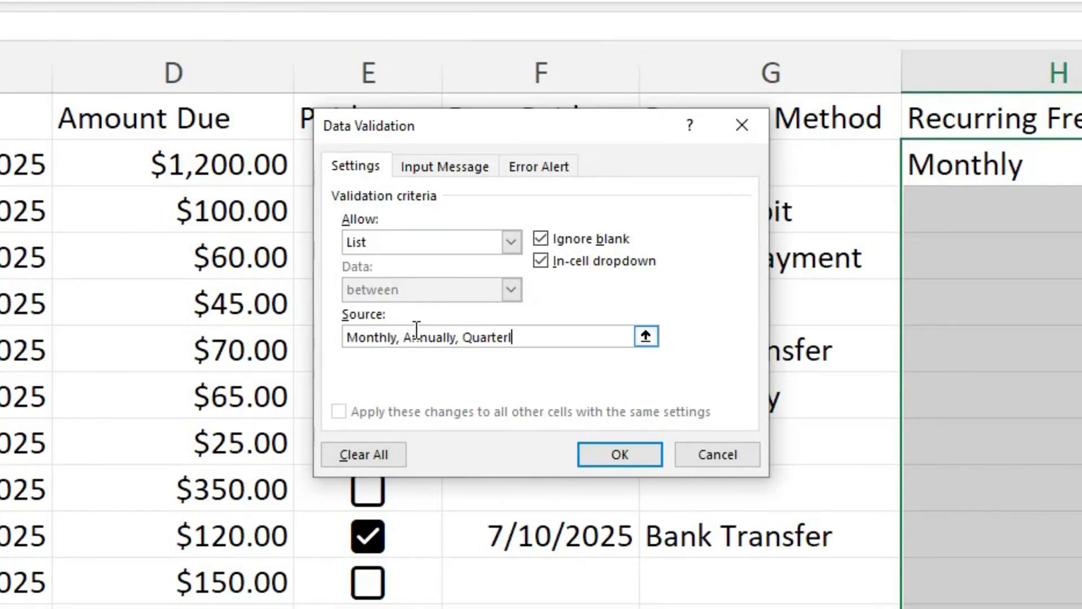
text(y, Weekl)
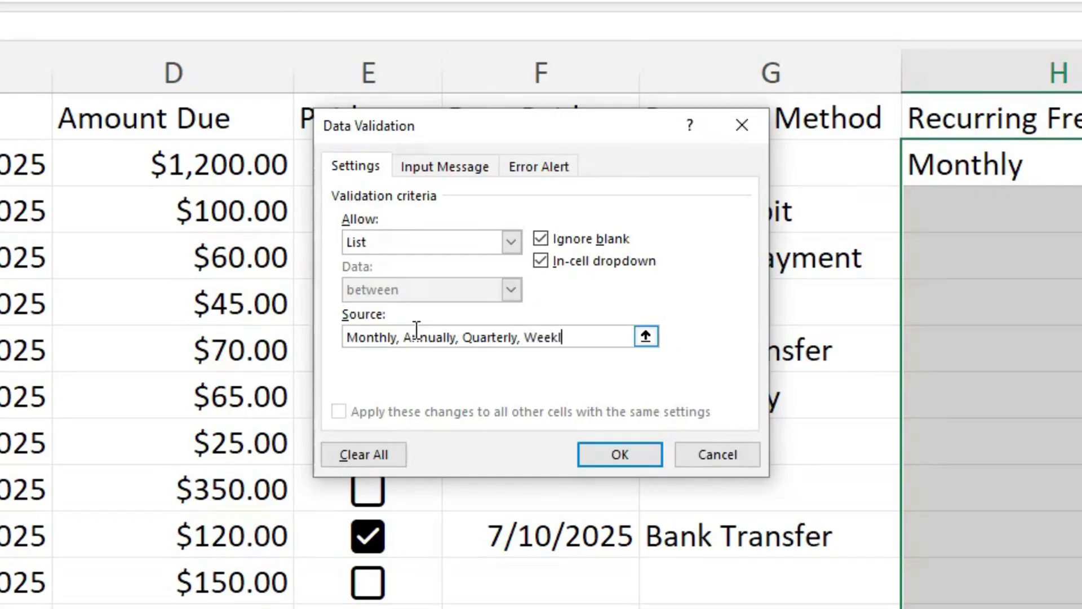
text(y, Bi-monthly)
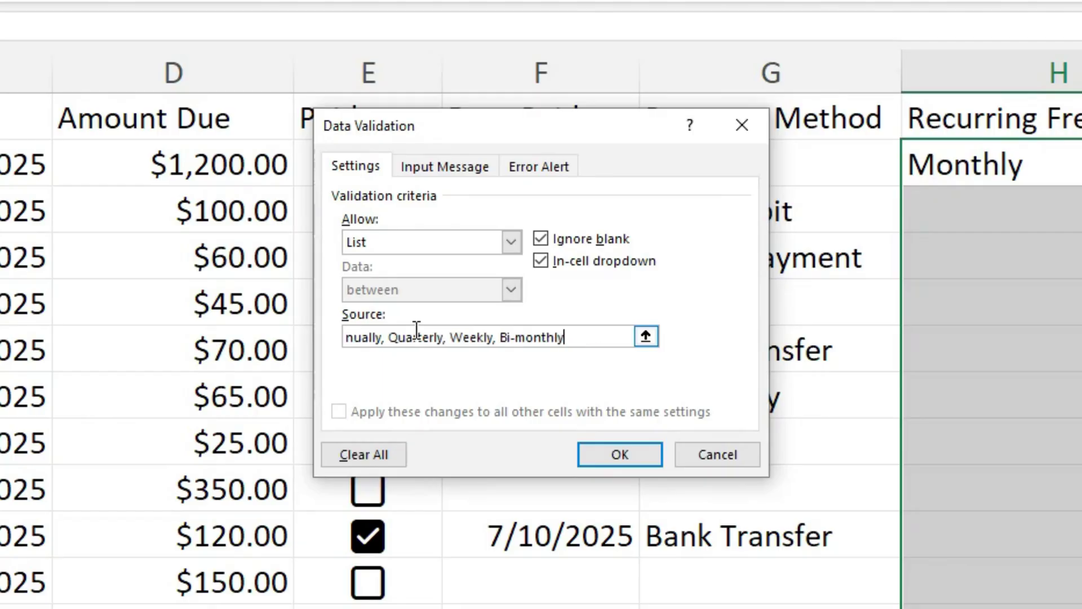
Confirm the validation list and choose Monthly from H2's dropdown for Rent/Mortgage
click(620, 454)
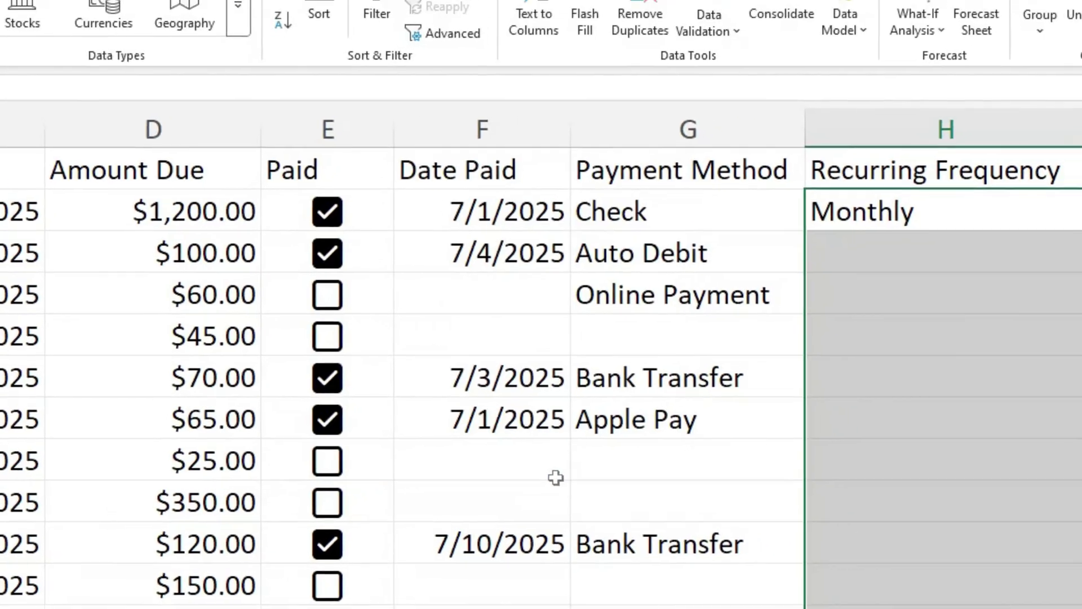
click(925, 282)
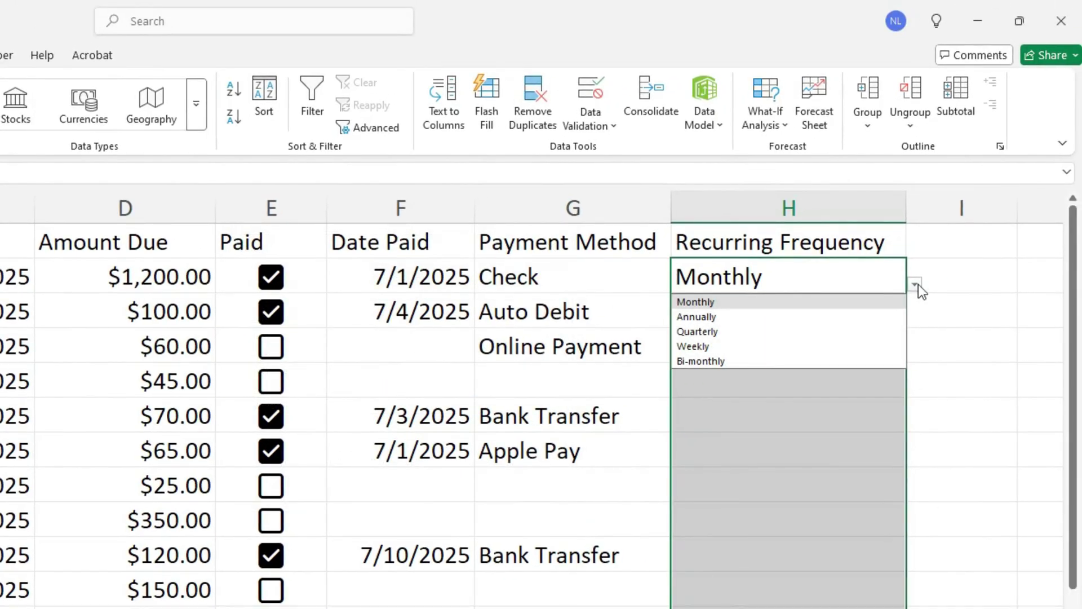
click(918, 284)
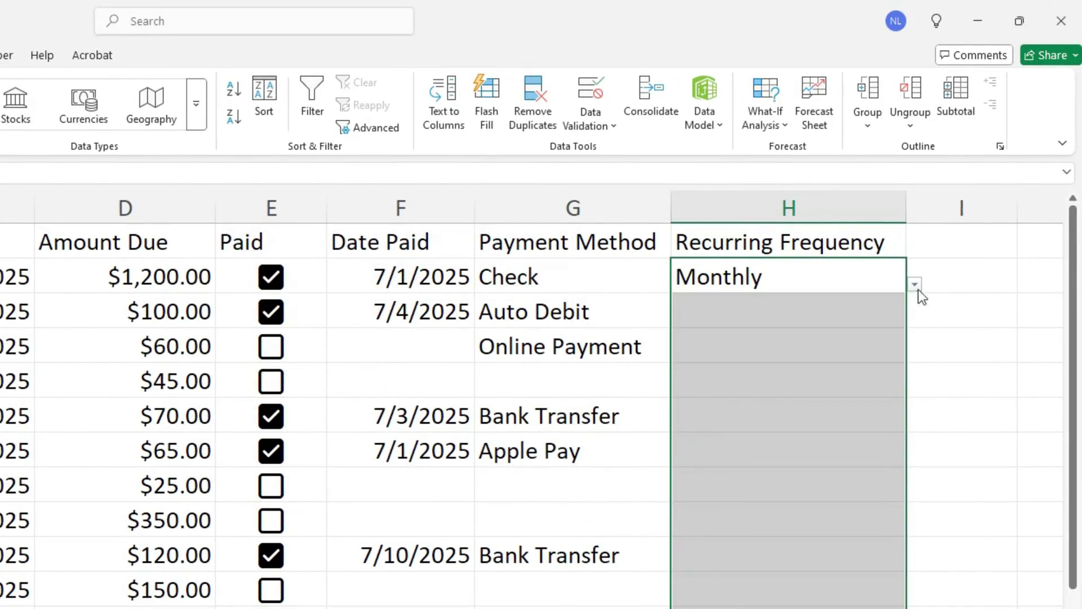
click(895, 307)
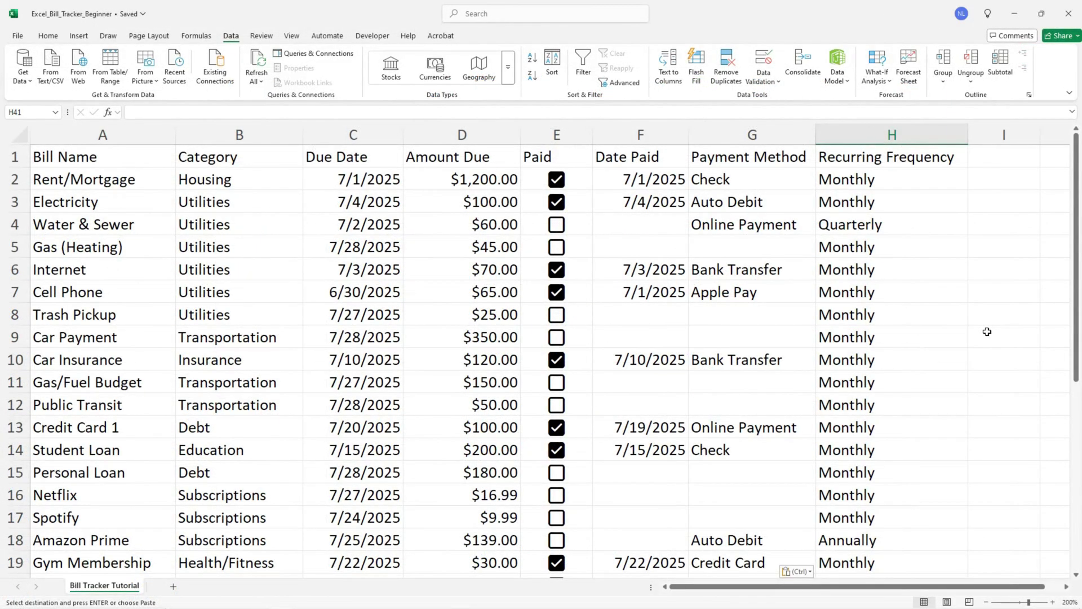
Convert A1:H32 into a table with headers, creating banded Table4 with filter buttons
click(394, 312)
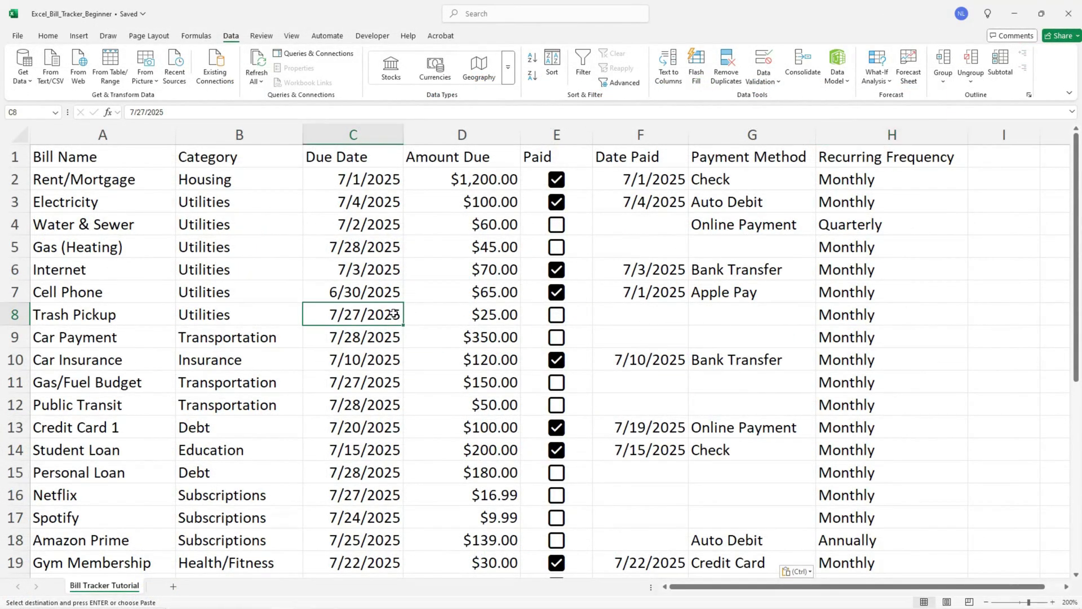
click(78, 36)
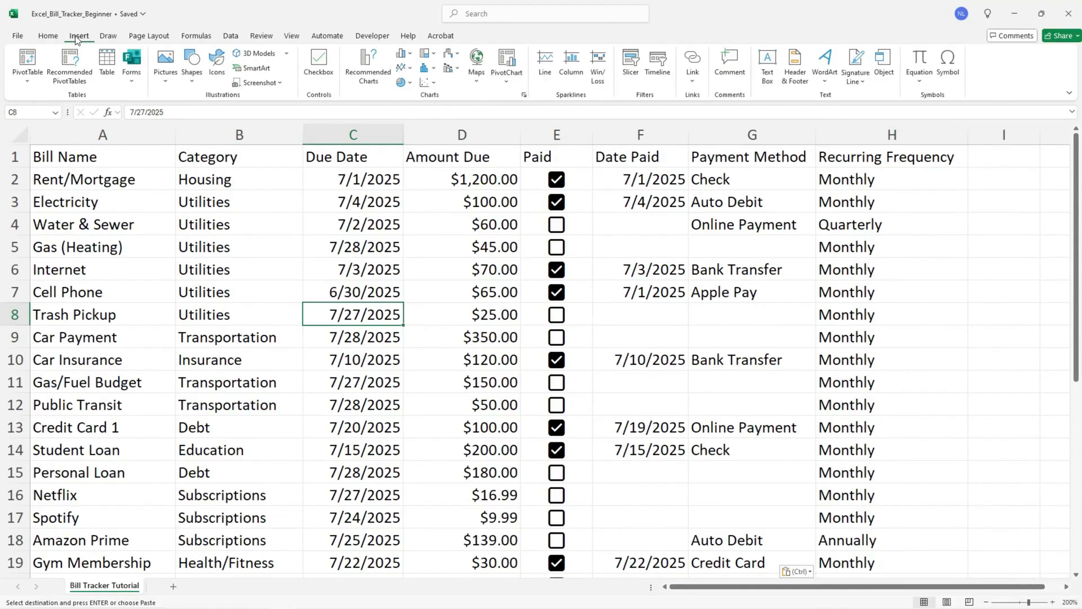
click(111, 67)
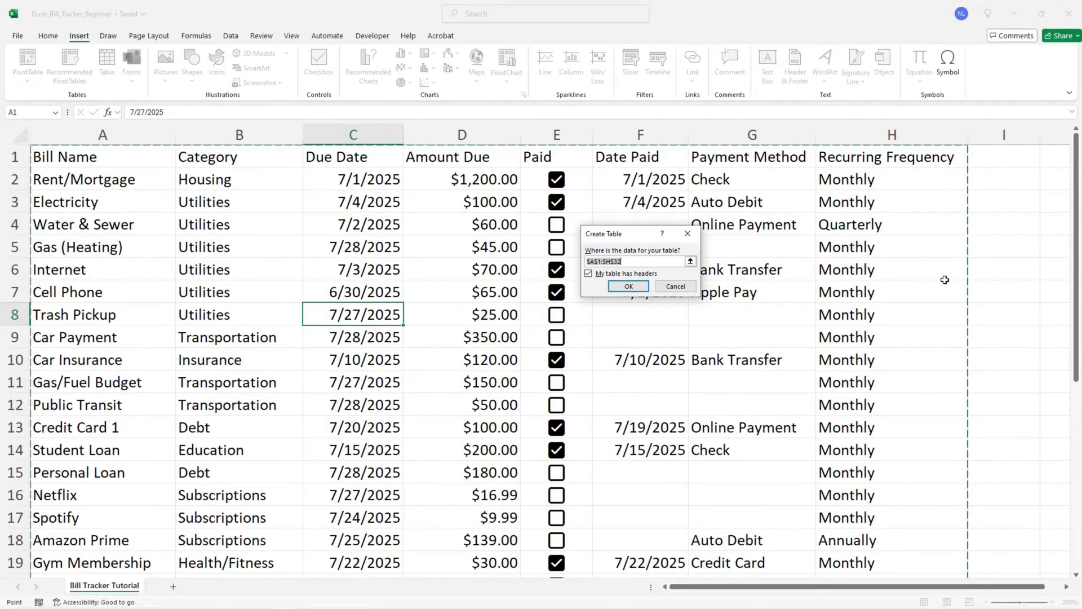
scroll(945, 345, down, 6)
scroll(946, 345, up, 6)
click(628, 287)
click(471, 247)
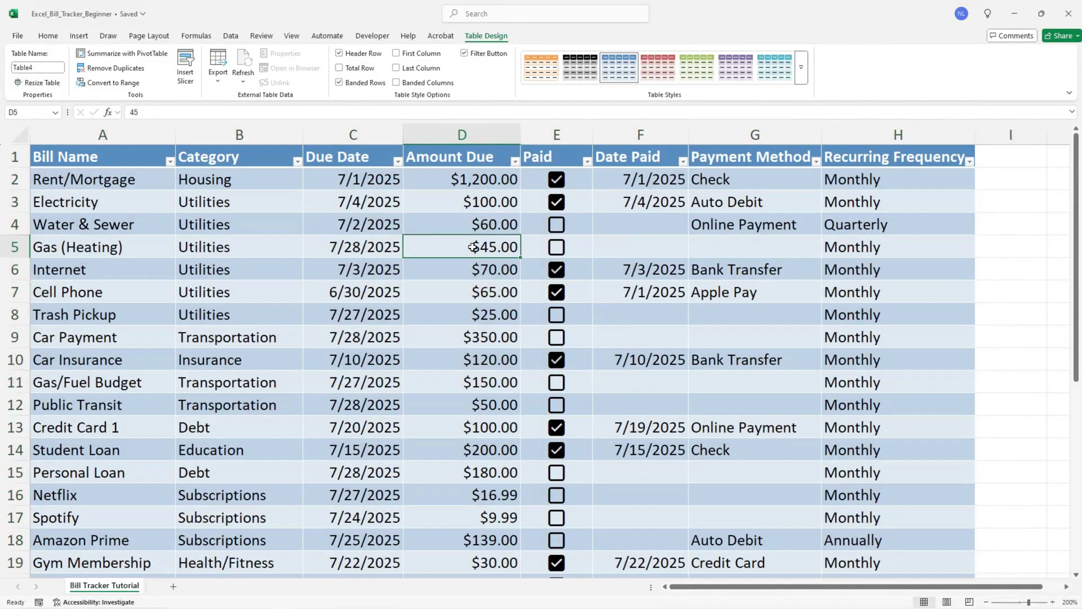
Sort the bill table by Due Date, oldest to newest
click(397, 162)
click(338, 175)
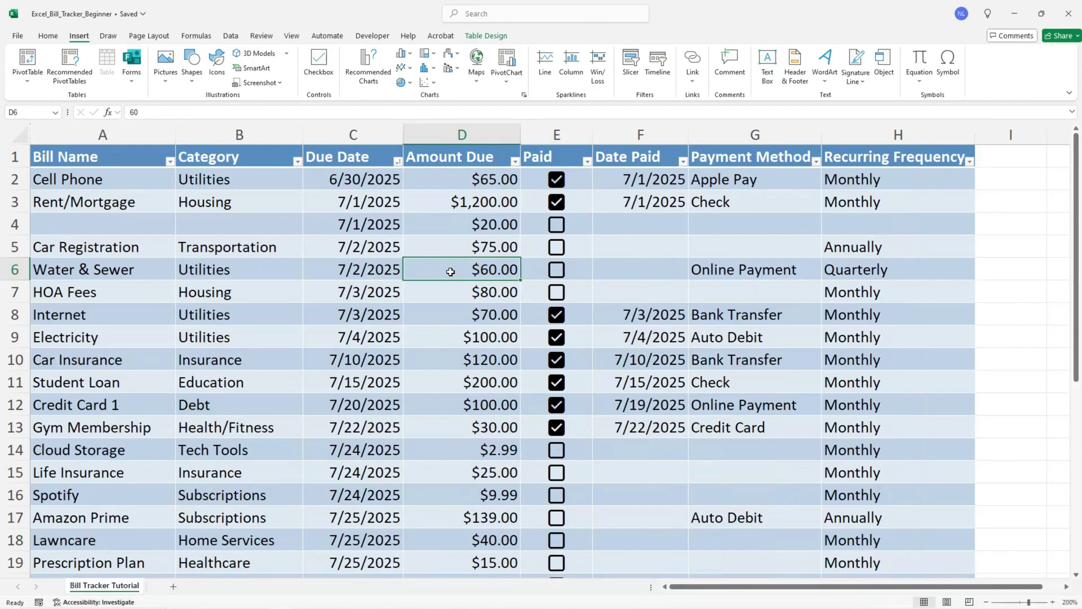
Apply the blue Table Style Medium 2 to the bill table
click(486, 37)
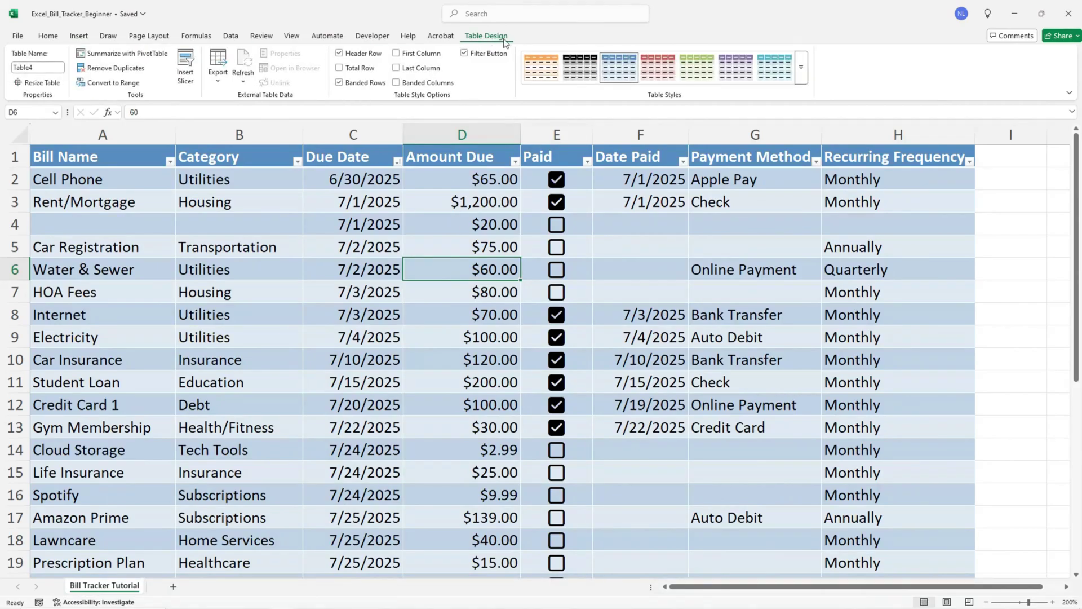
click(801, 67)
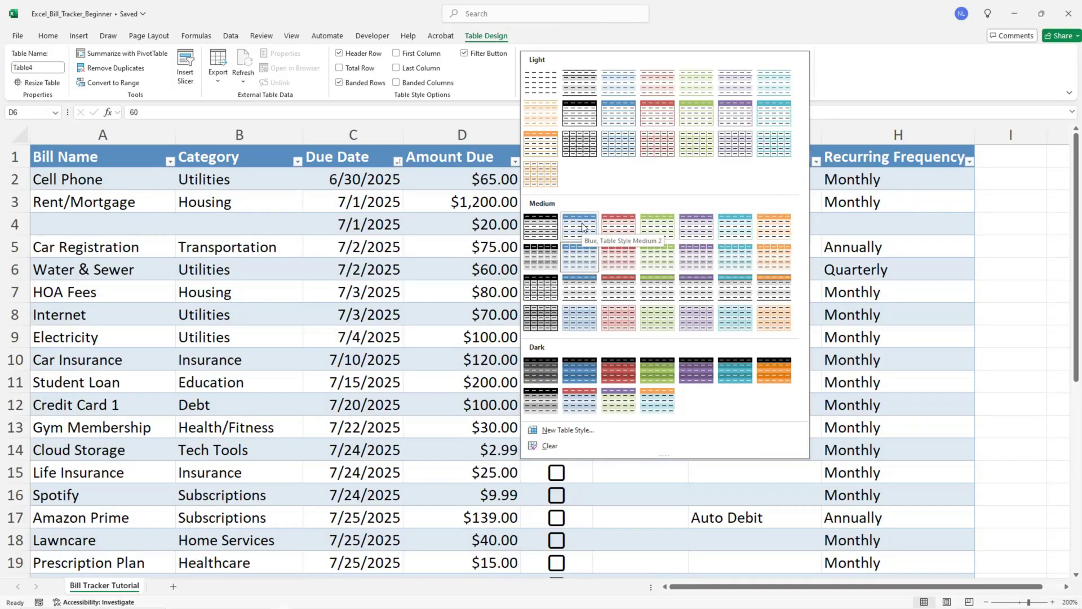
click(583, 228)
Set the whole sheet's font to Century Gothic
click(20, 136)
click(48, 36)
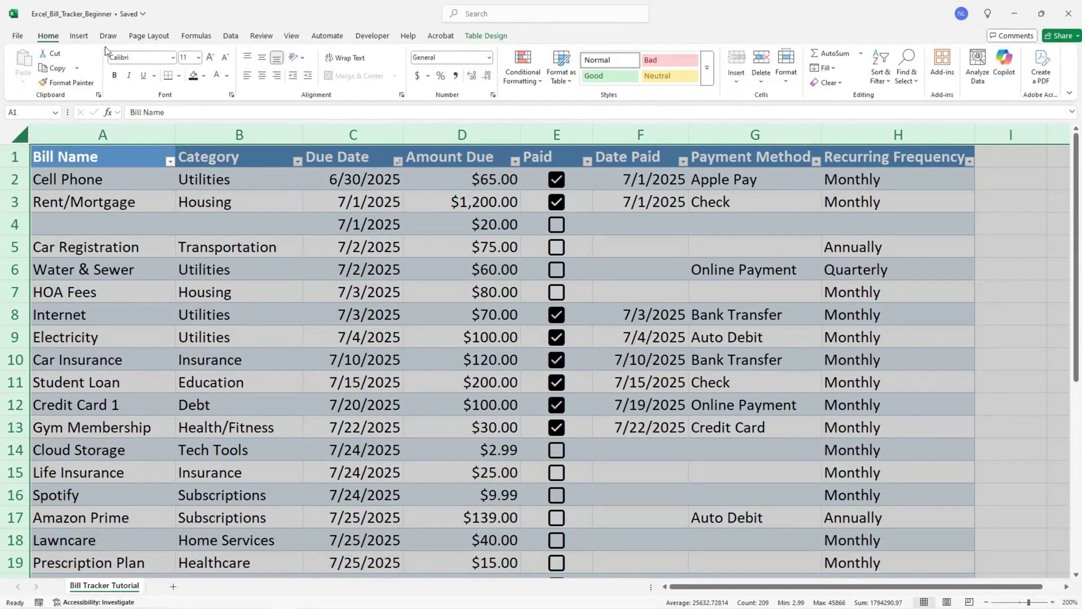
click(172, 57)
scroll(152, 282, down, 10)
click(149, 333)
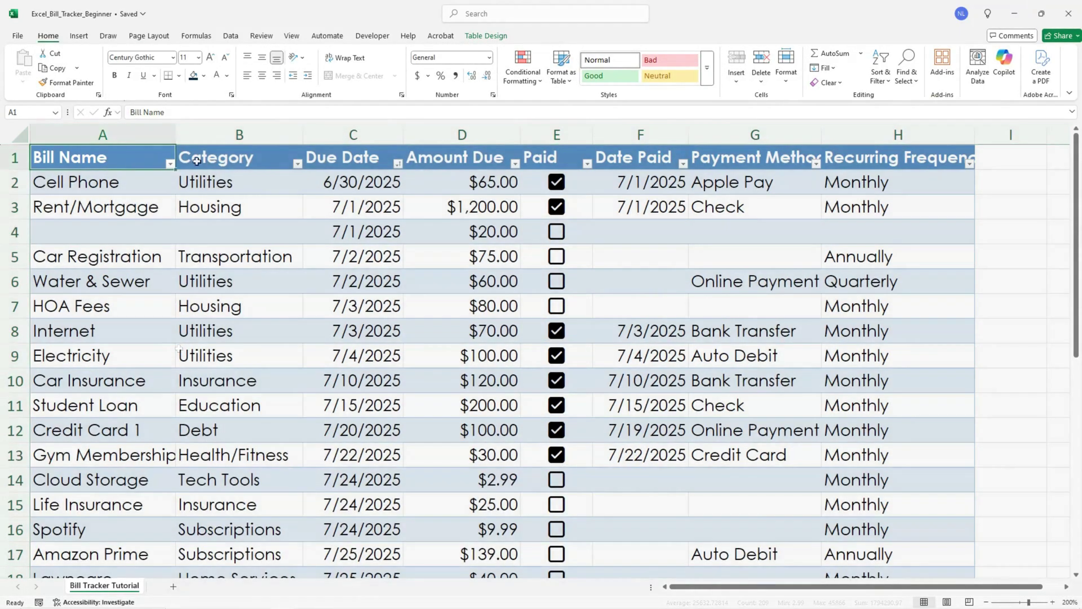
Fill header row A1:H1 dark navy, widen and autofit the columns, and bold the Due Date column
drag(140, 158, 902, 158)
click(193, 75)
drag(176, 135, 195, 130)
click(20, 136)
double_click(979, 134)
click(357, 134)
click(114, 75)
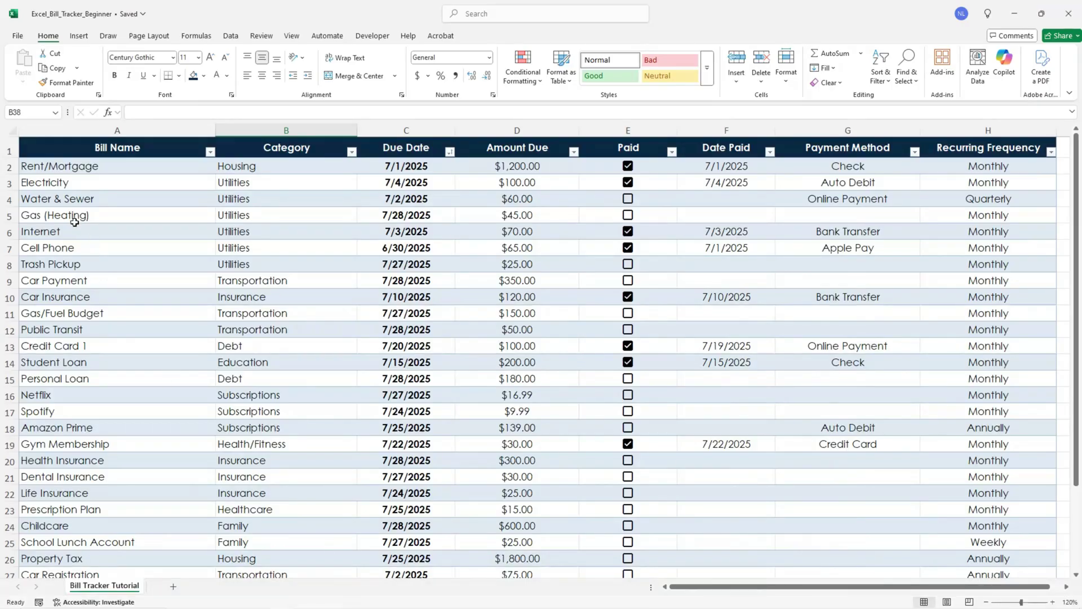
Select A2:H32 and start a formula rule =AND(ISNUMBER($C2), $C2<TODAY(), $E2=FALSE)
drag(42, 166, 594, 598)
scroll(584, 432, up, 2)
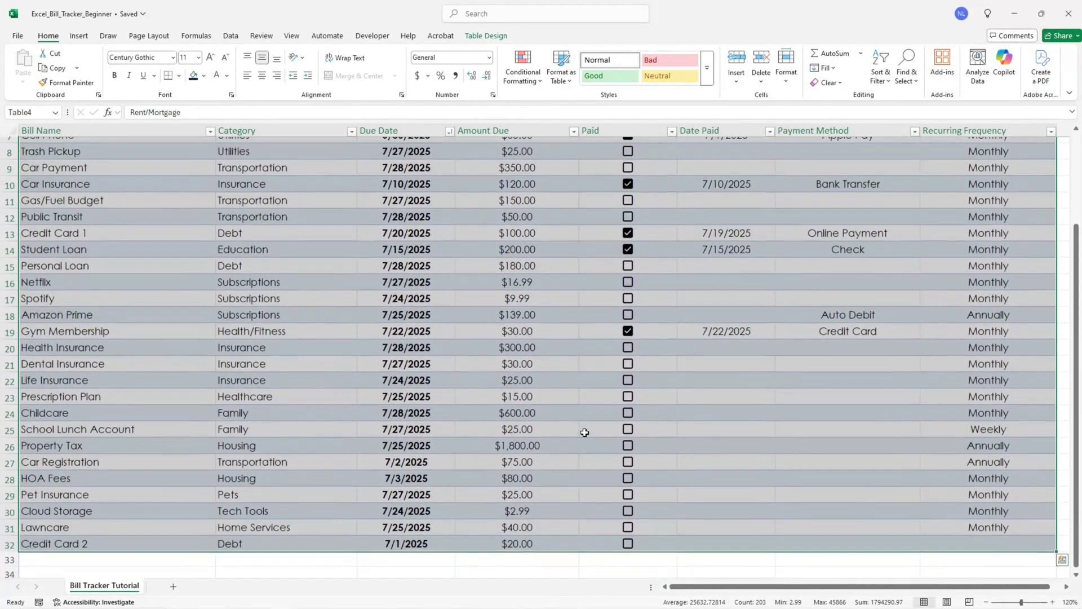
scroll(585, 433, up, 1)
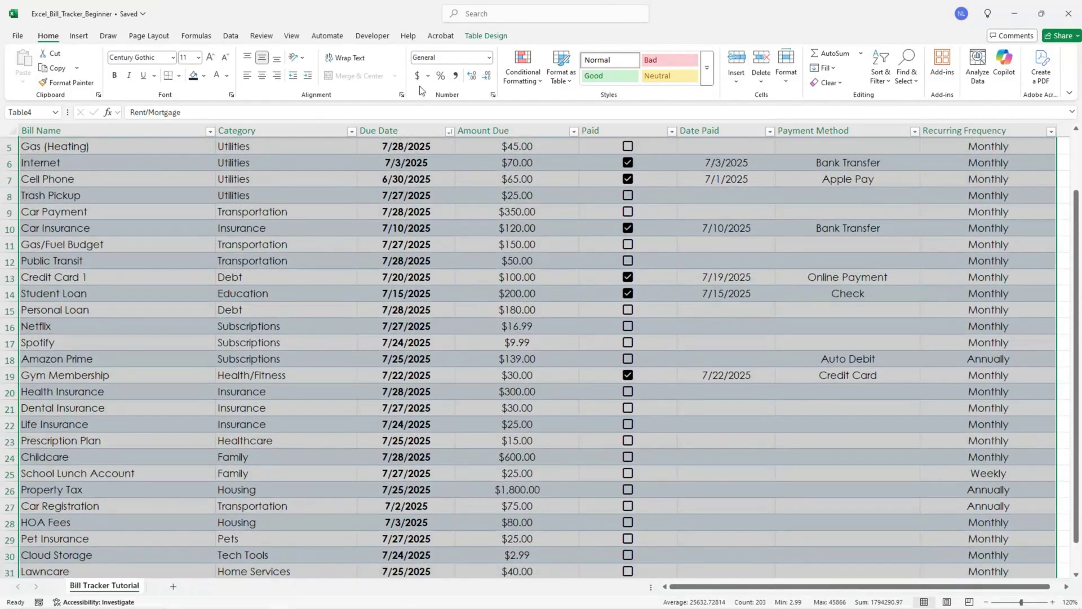
click(535, 79)
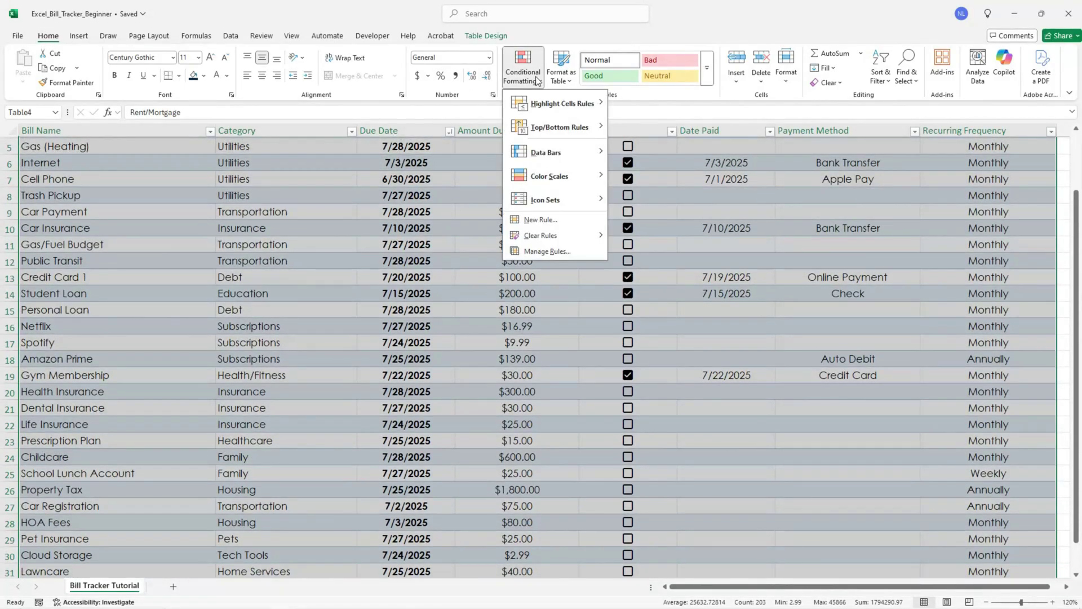
click(558, 220)
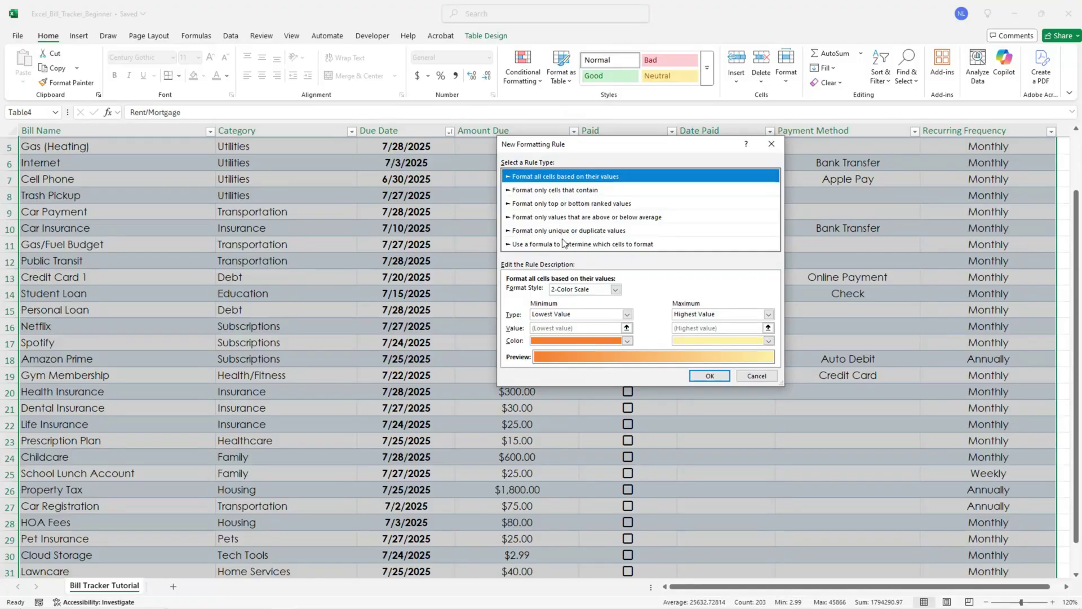
click(564, 245)
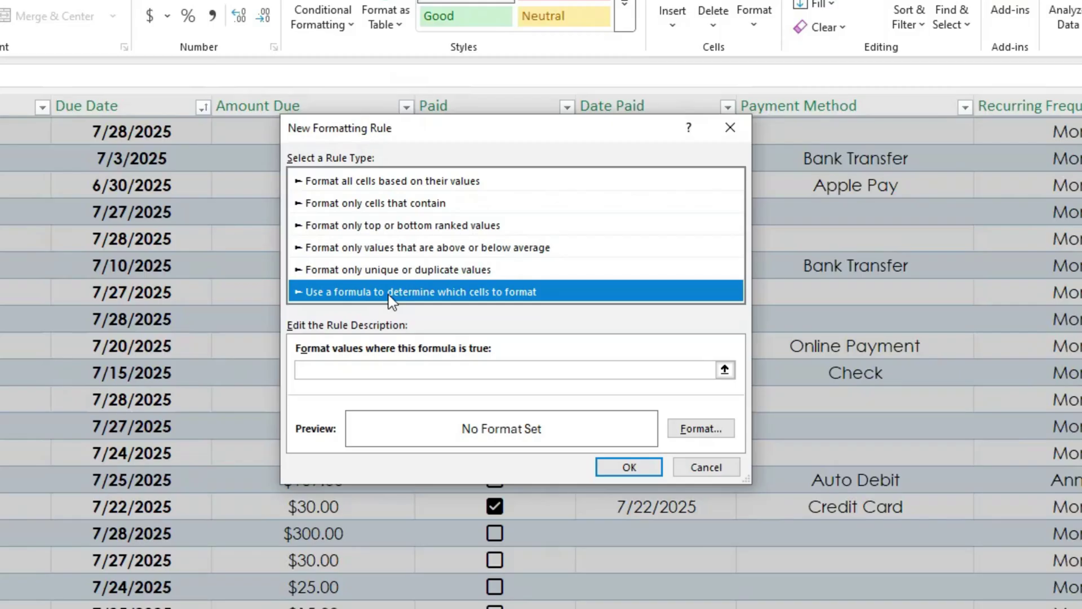
click(386, 371)
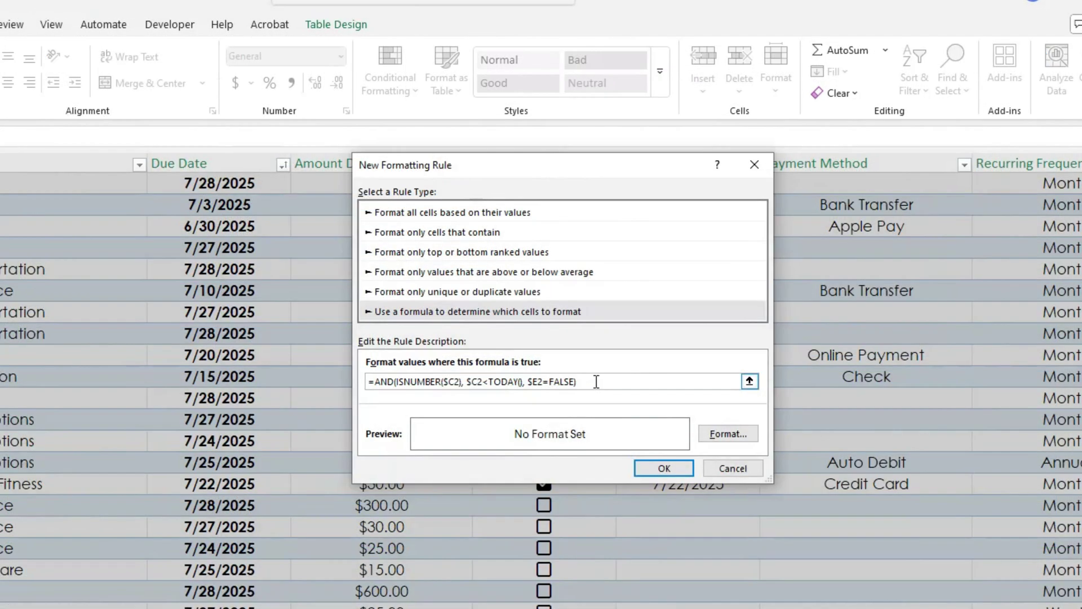
Give the overdue-unpaid rule a light red fill and apply it to the bill rows
click(732, 434)
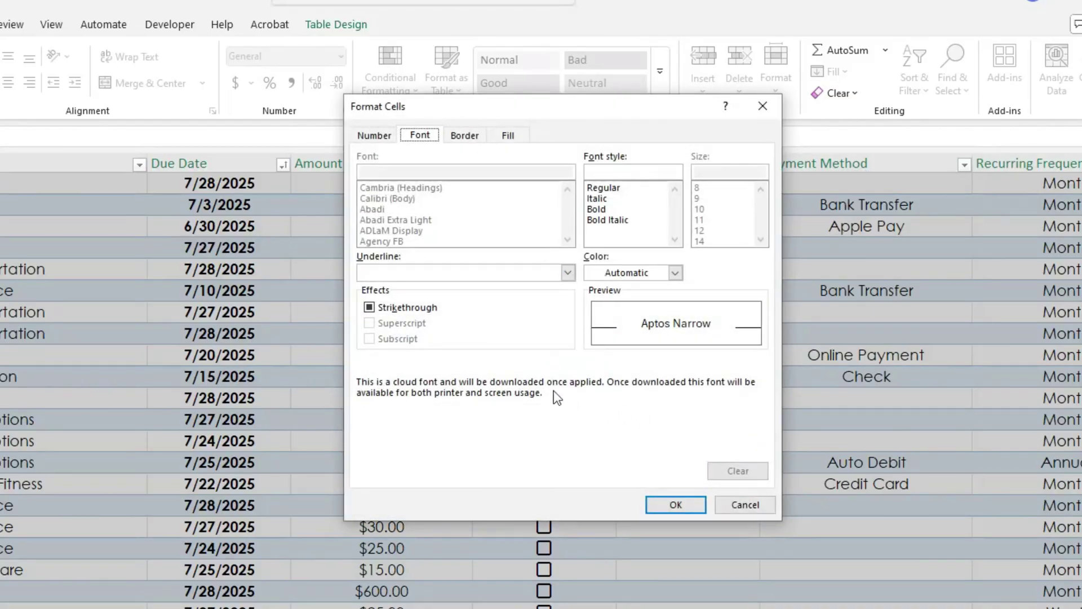
click(509, 139)
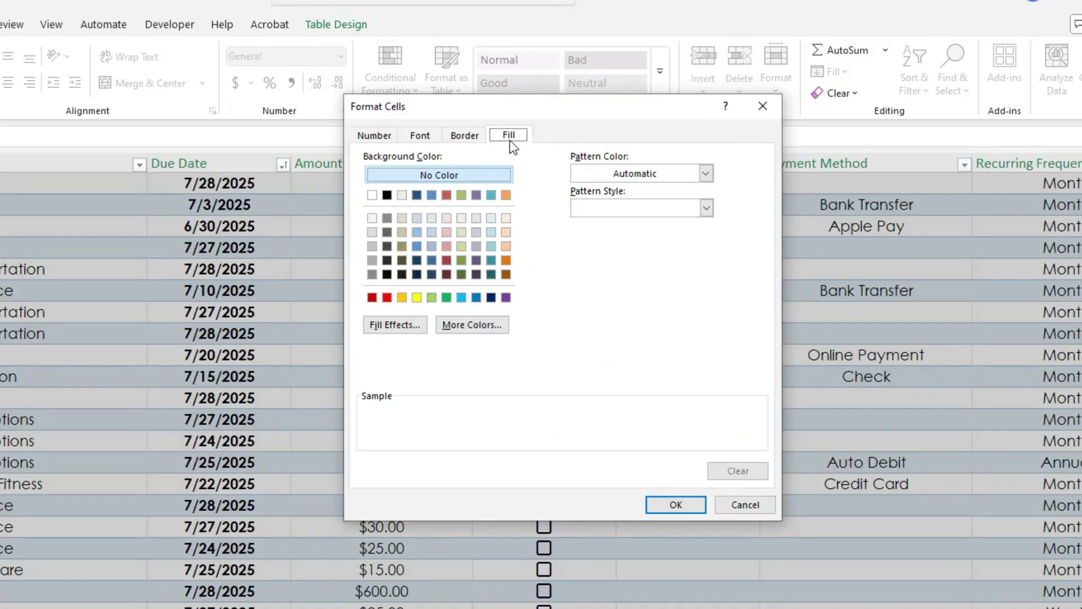
click(449, 221)
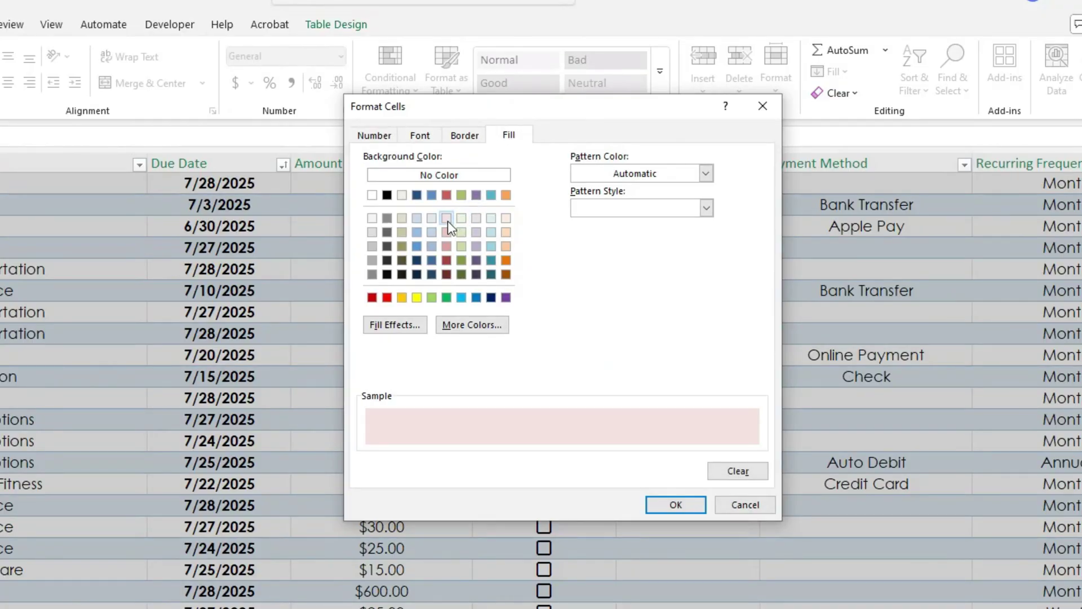
click(670, 507)
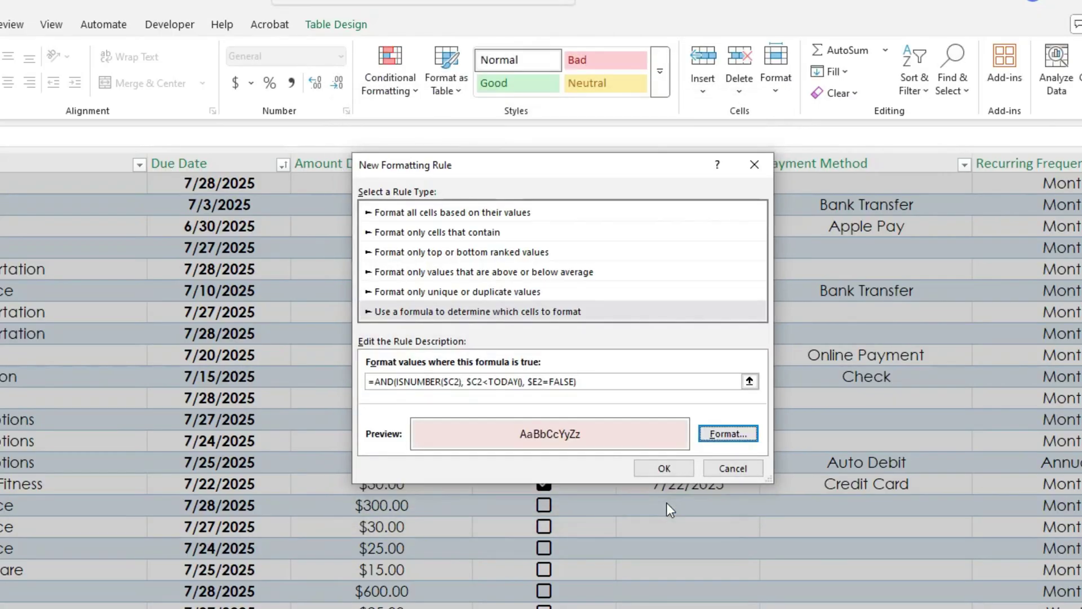
click(665, 470)
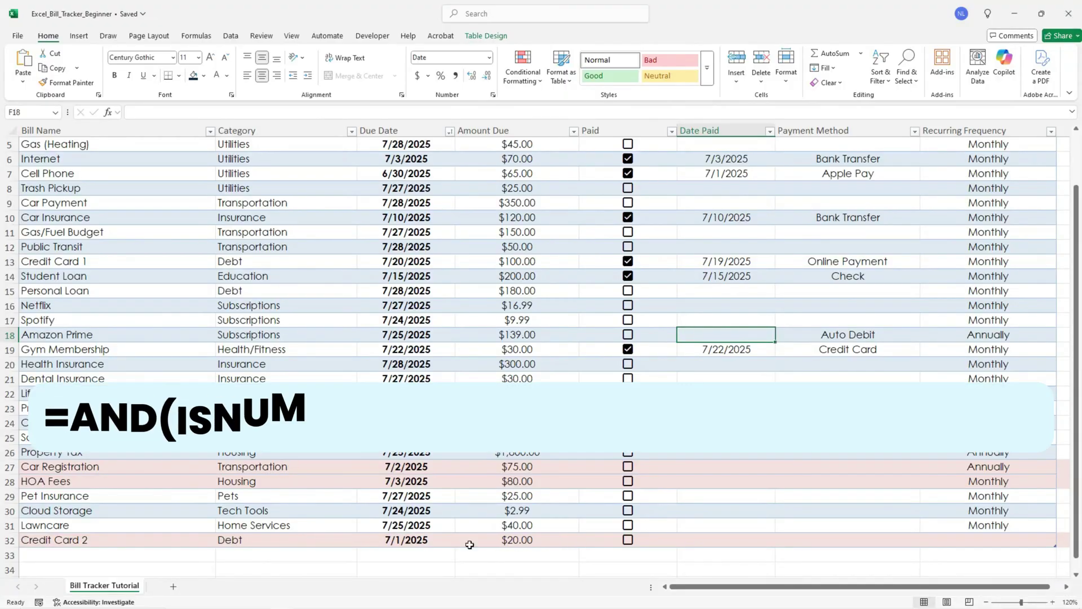
click(443, 540)
click(441, 464)
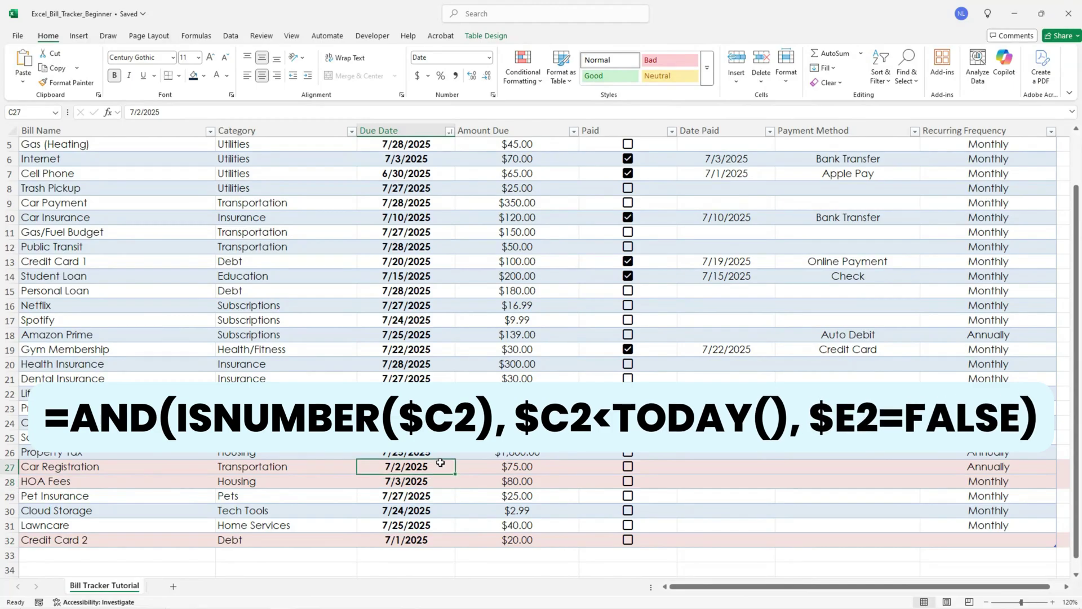
scroll(441, 462, up, 2)
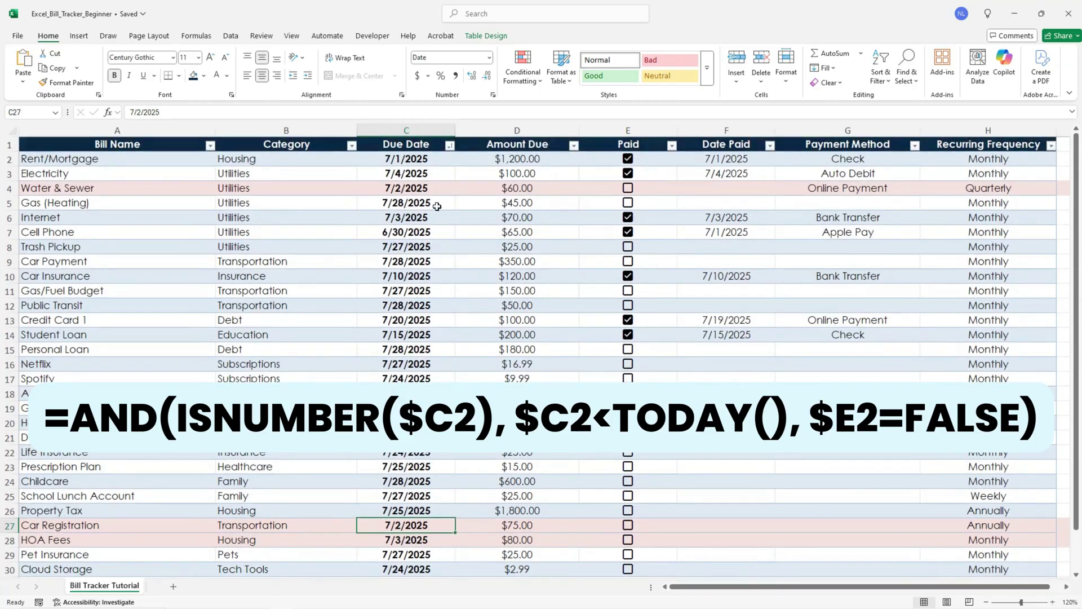
click(436, 189)
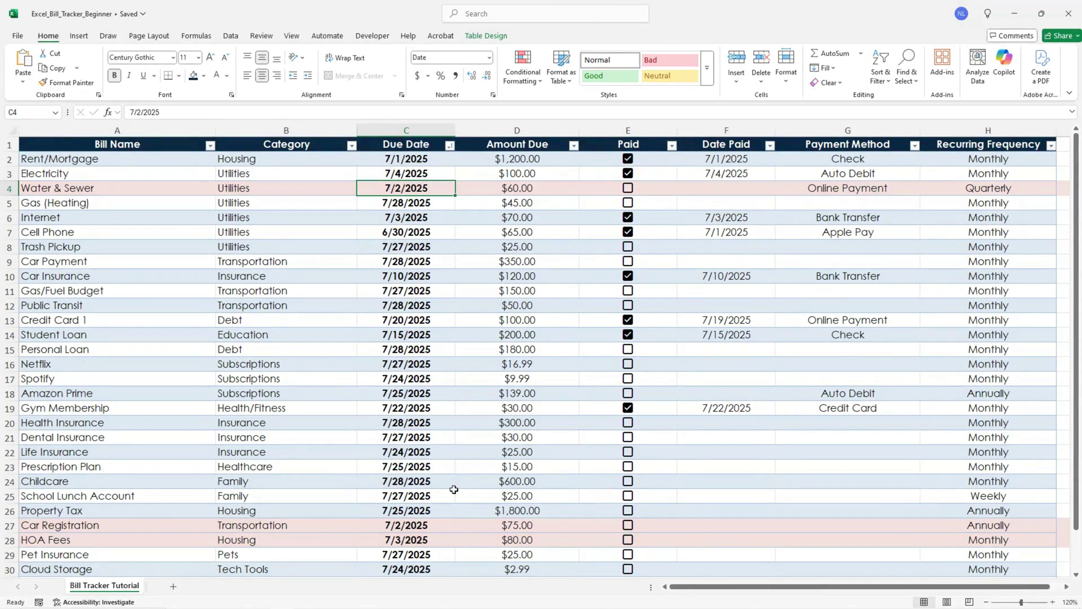
With a table cell selected, switch on the Filter Button option in Table Design
scroll(453, 489, down, 1)
scroll(454, 490, down, 2)
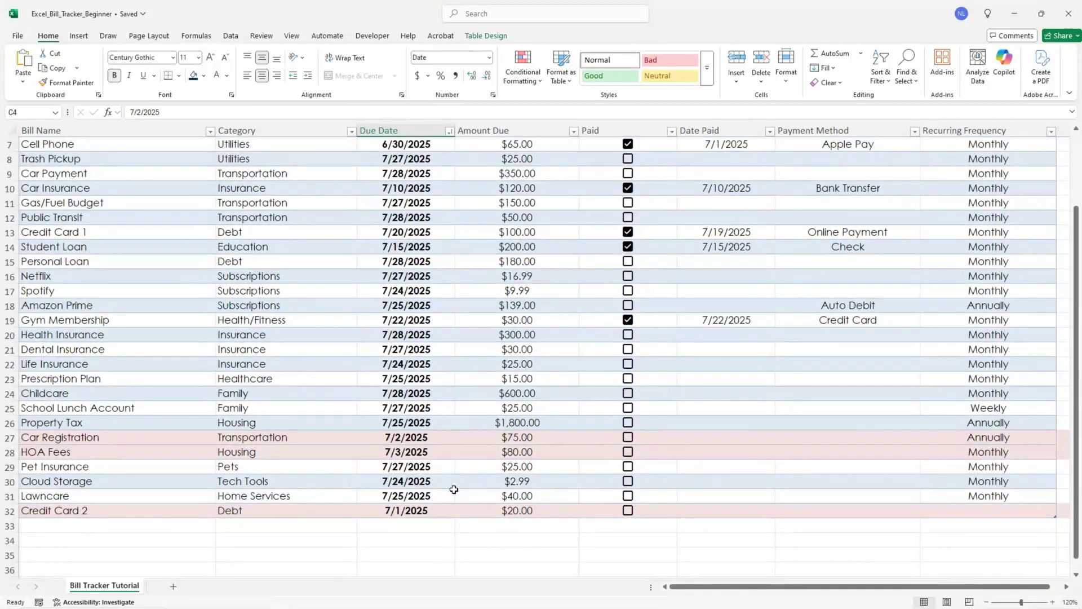
click(454, 490)
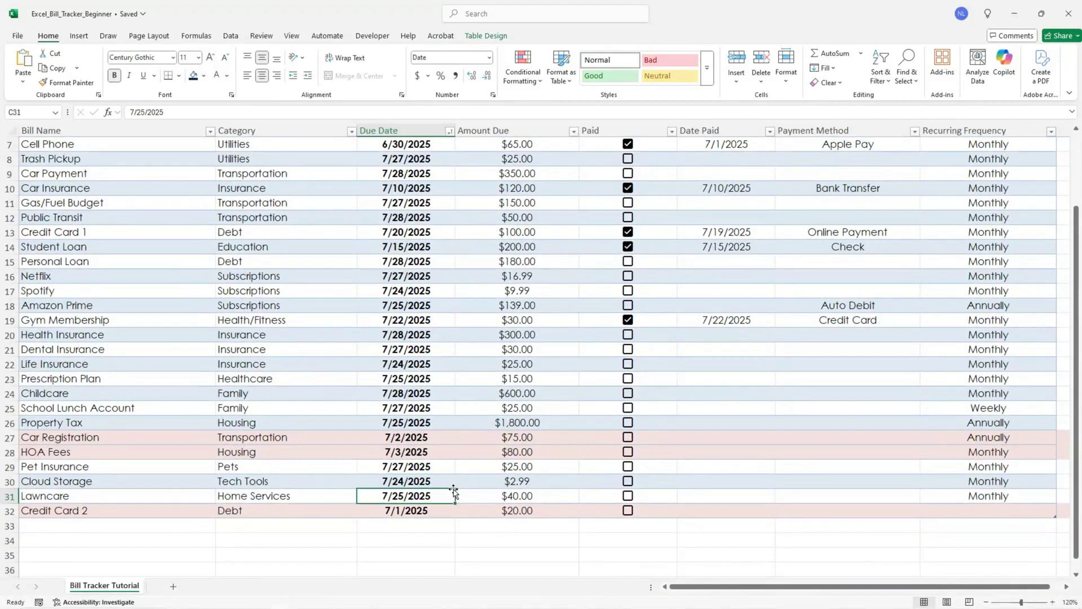
click(490, 36)
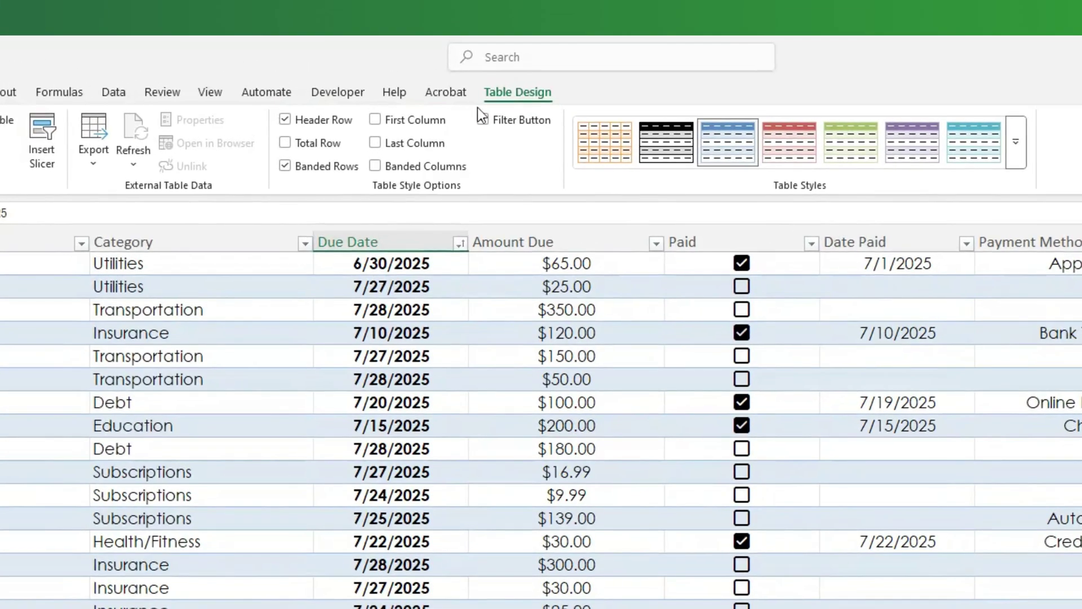
click(483, 119)
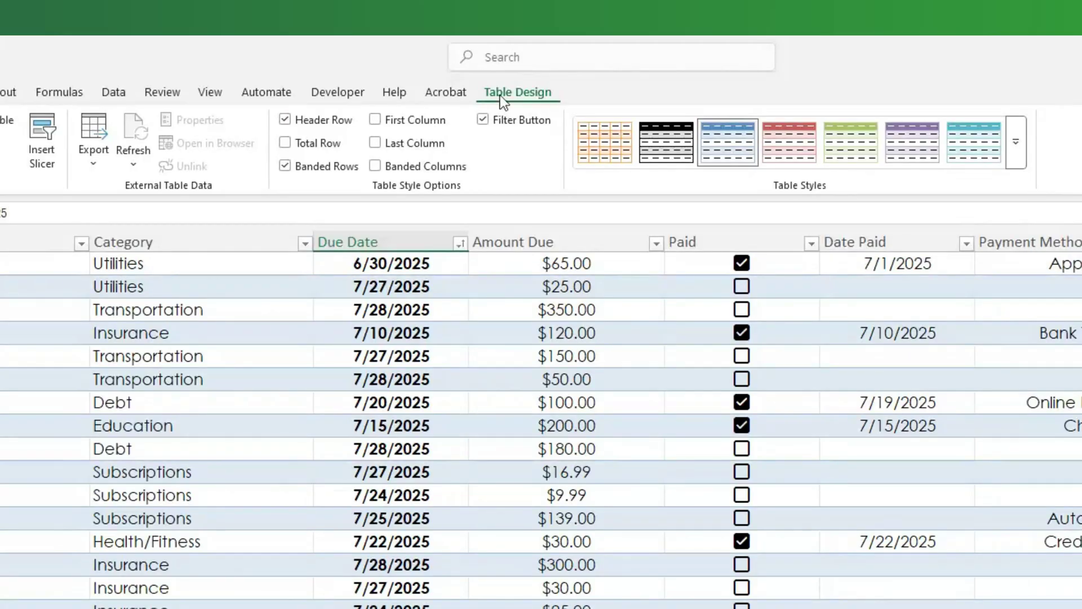
Add a Total row summing Amount Due to $5,948.97, then select that row
click(286, 143)
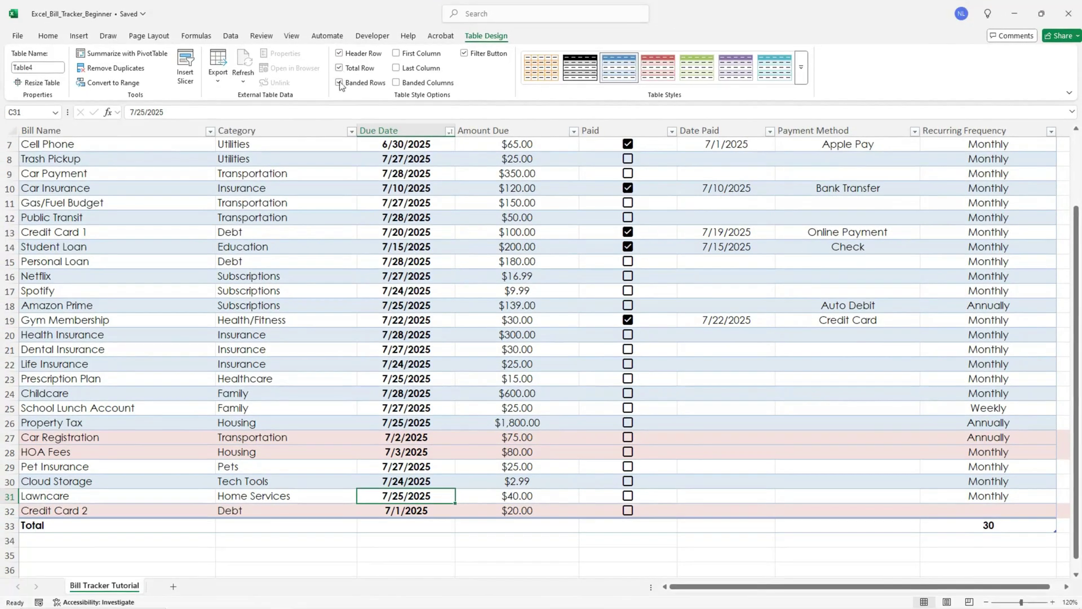
click(555, 526)
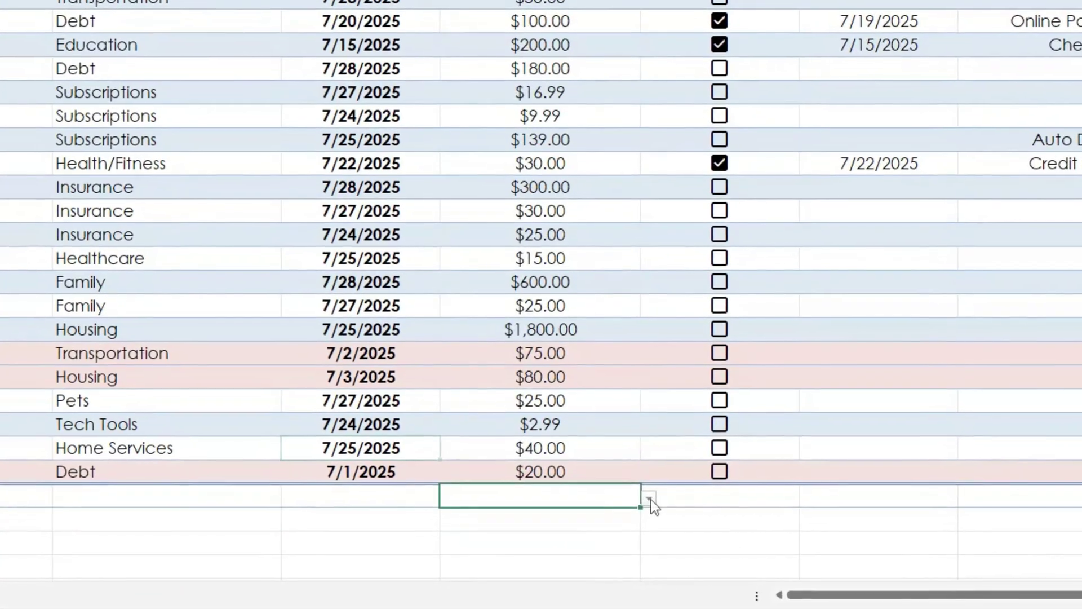
click(650, 499)
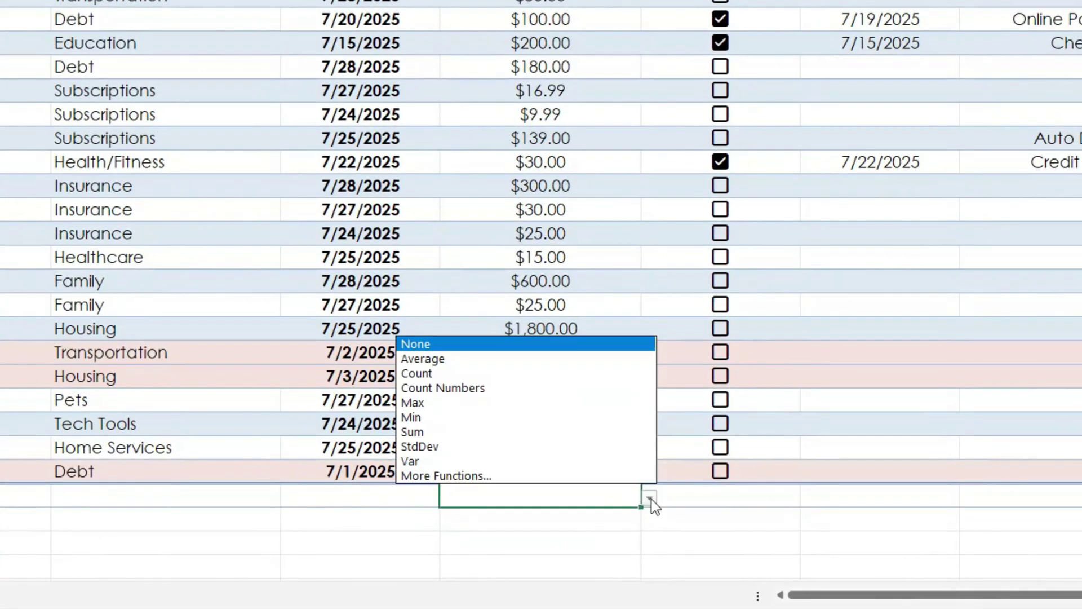
click(533, 432)
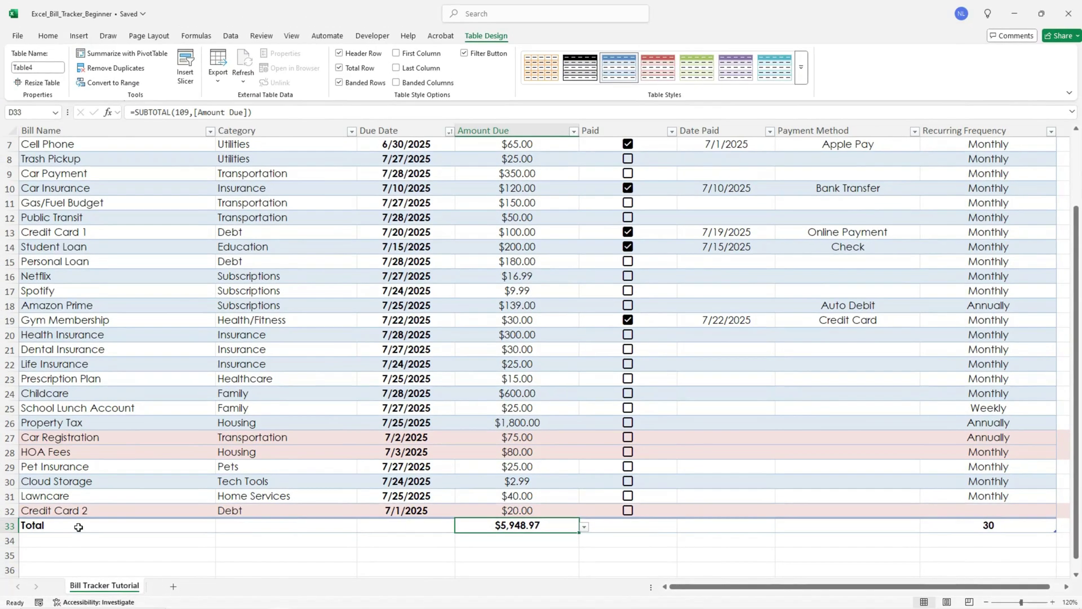
drag(176, 526, 978, 526)
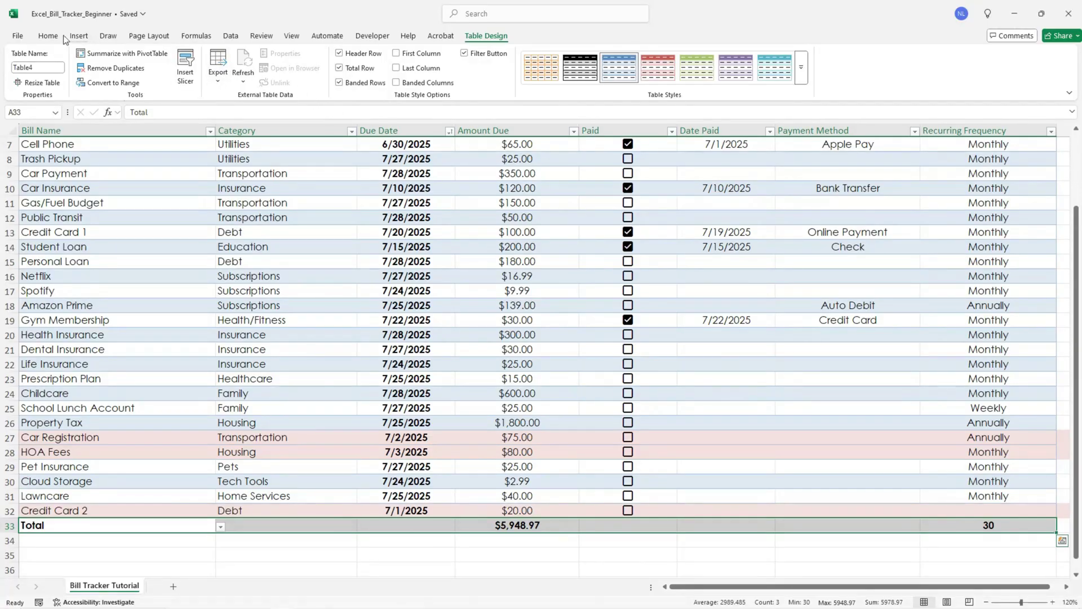
Give the Total row a dark fill, white text and a slightly larger font size
click(48, 35)
click(194, 76)
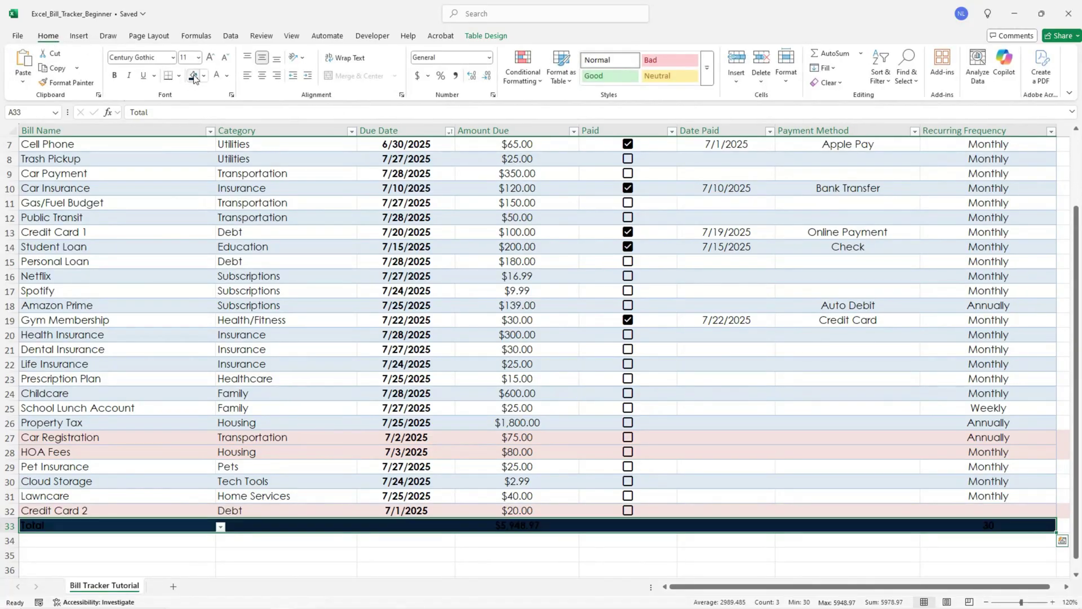
click(216, 75)
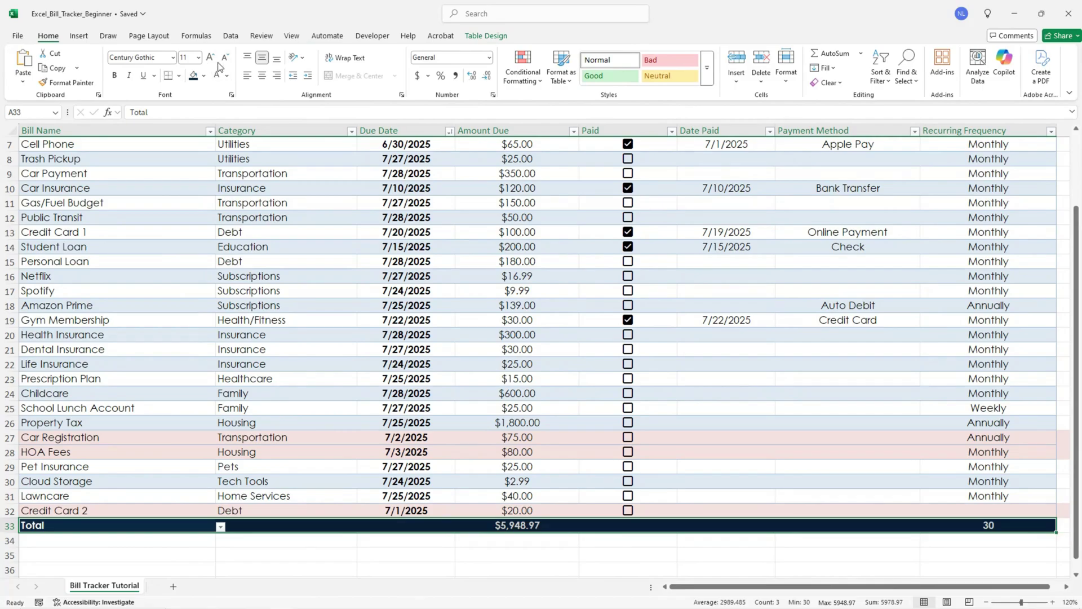
click(211, 58)
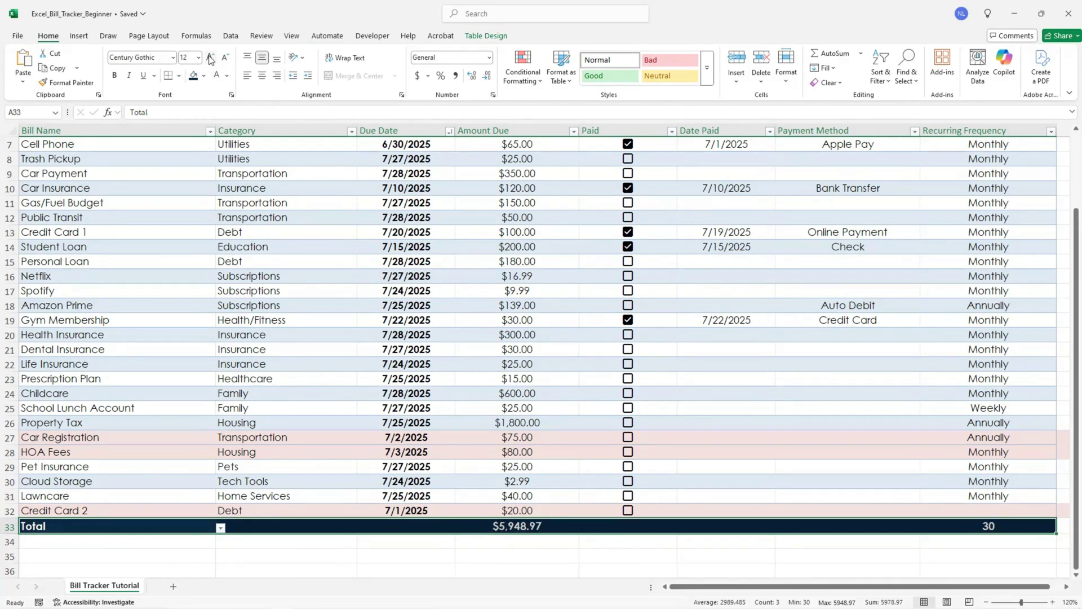
Set the Recurring Frequency total in H33 to None, clearing its count
click(1017, 527)
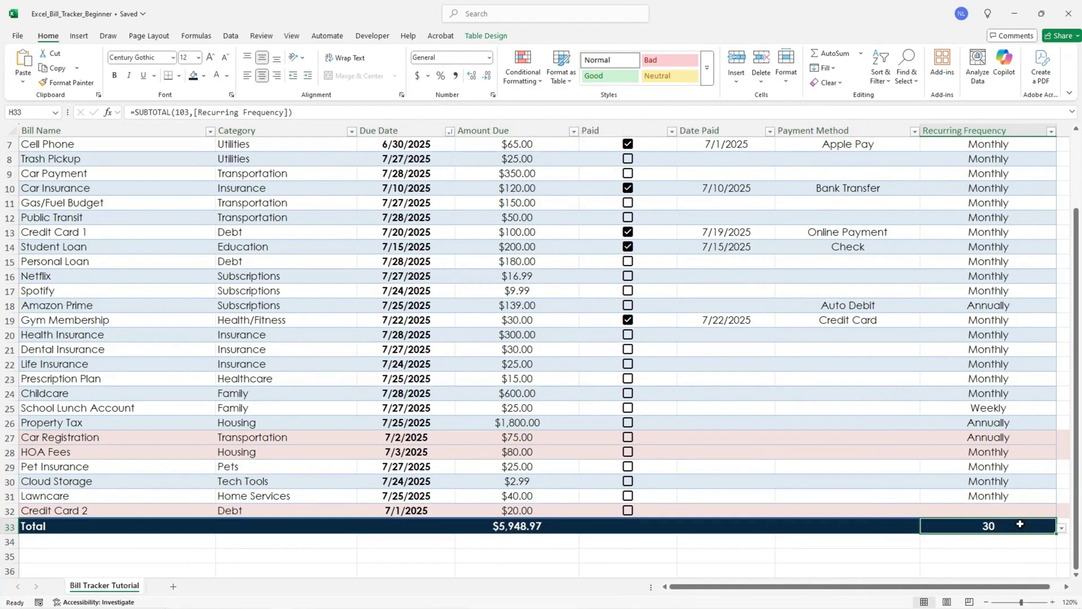
click(1061, 528)
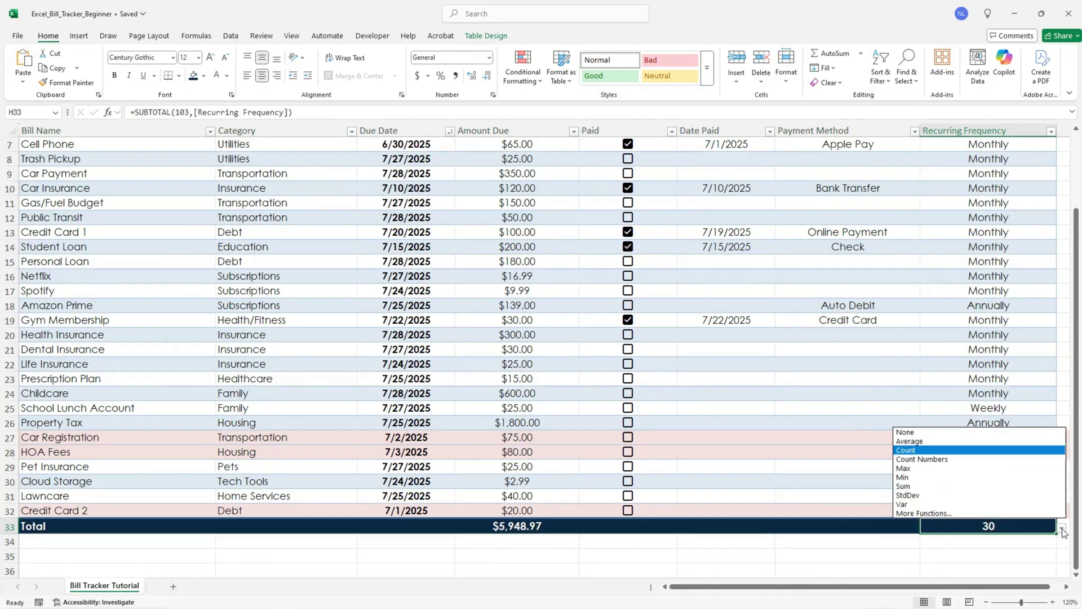
click(982, 427)
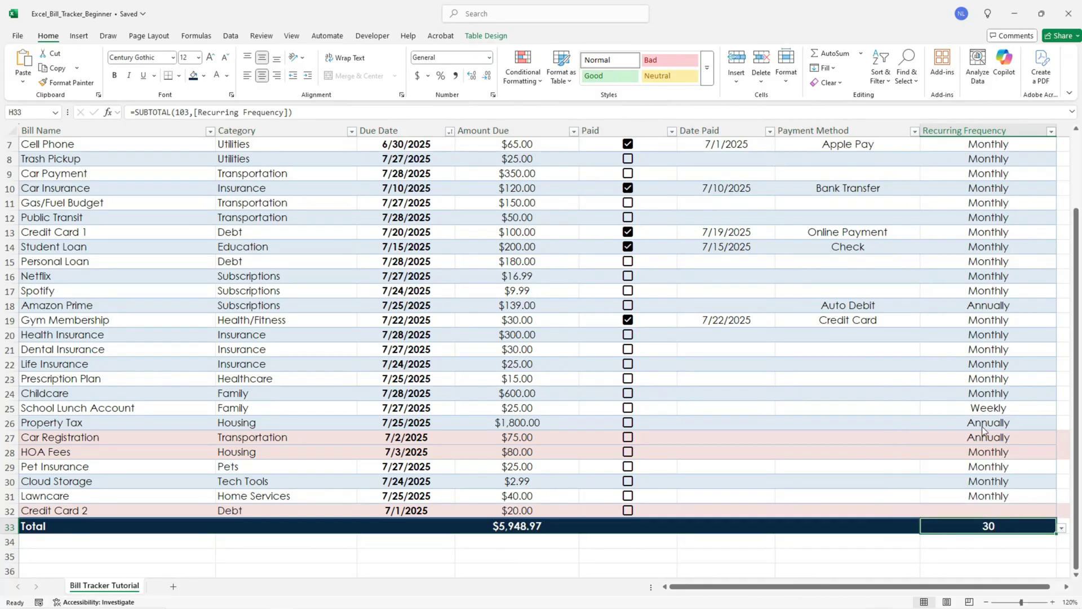
click(1062, 529)
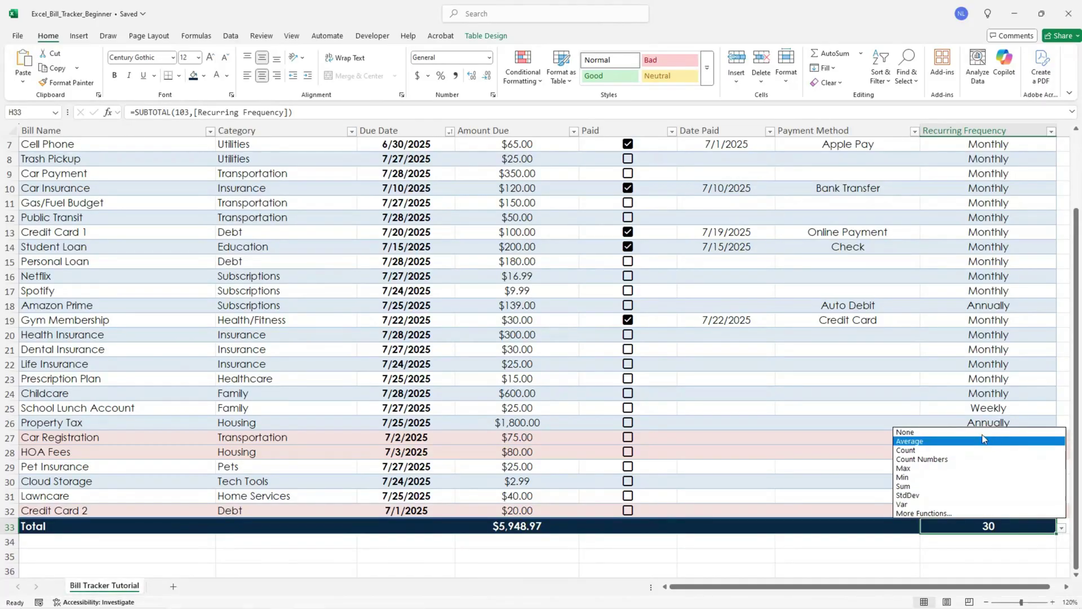
click(973, 432)
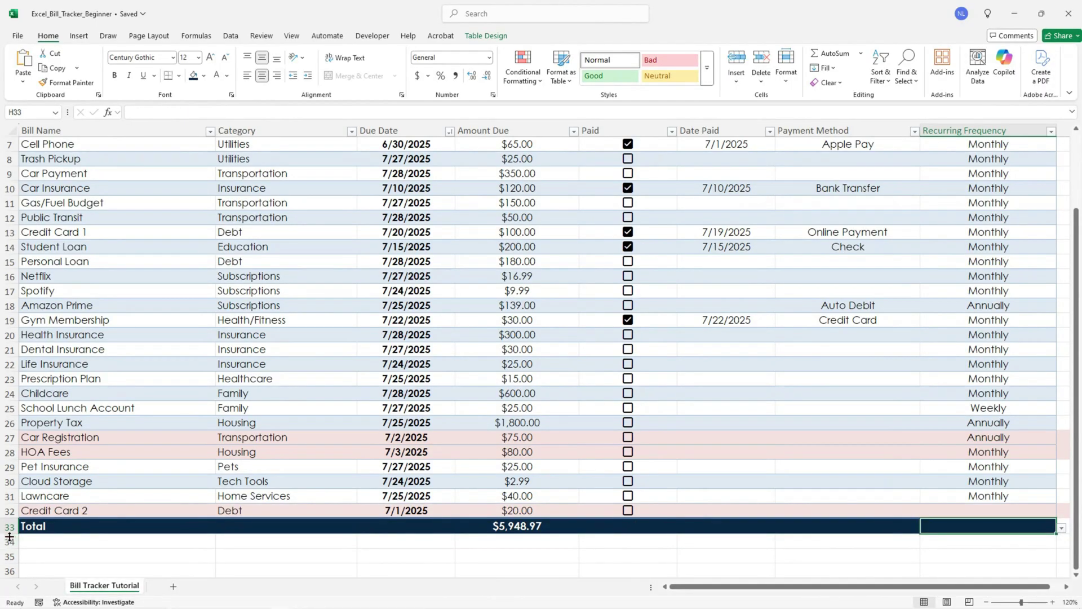
Drag row 33 taller to height 24 and check the Amount Due total formula
drag(11, 534, 11, 538)
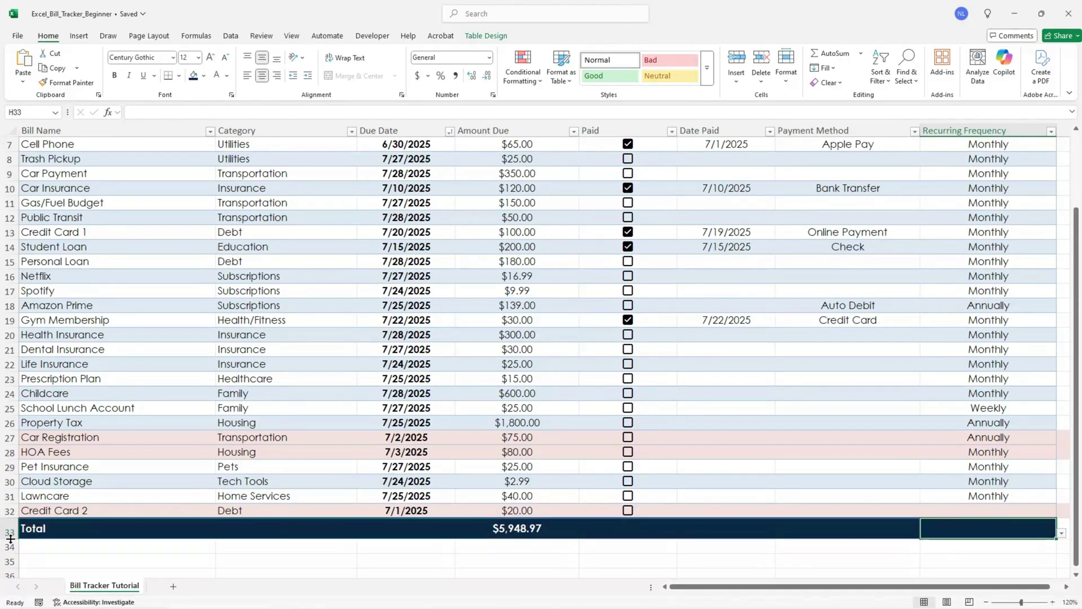
click(566, 529)
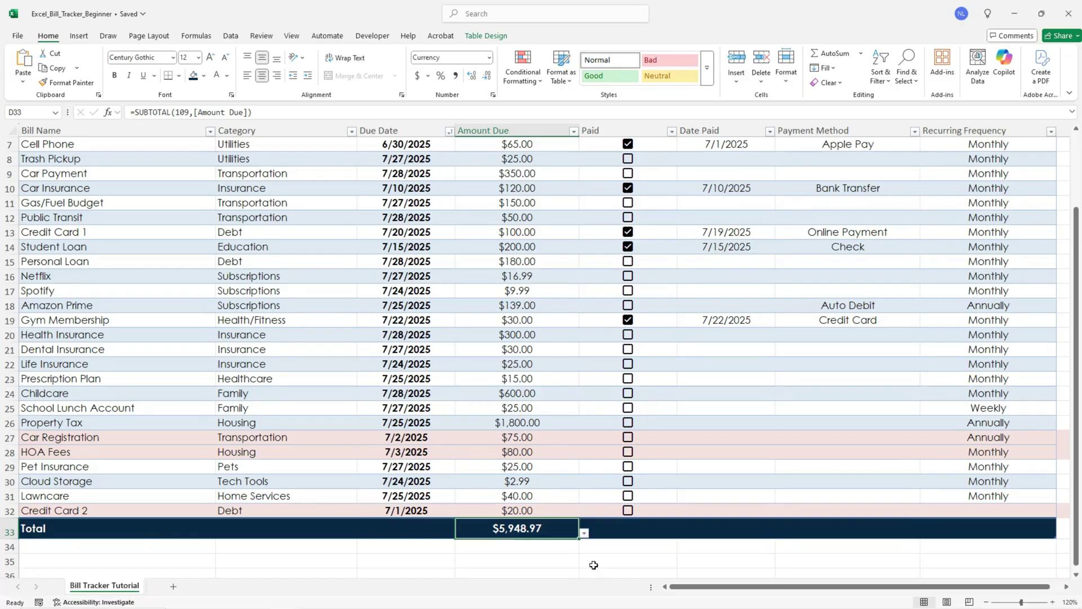
scroll(613, 546, up, 2)
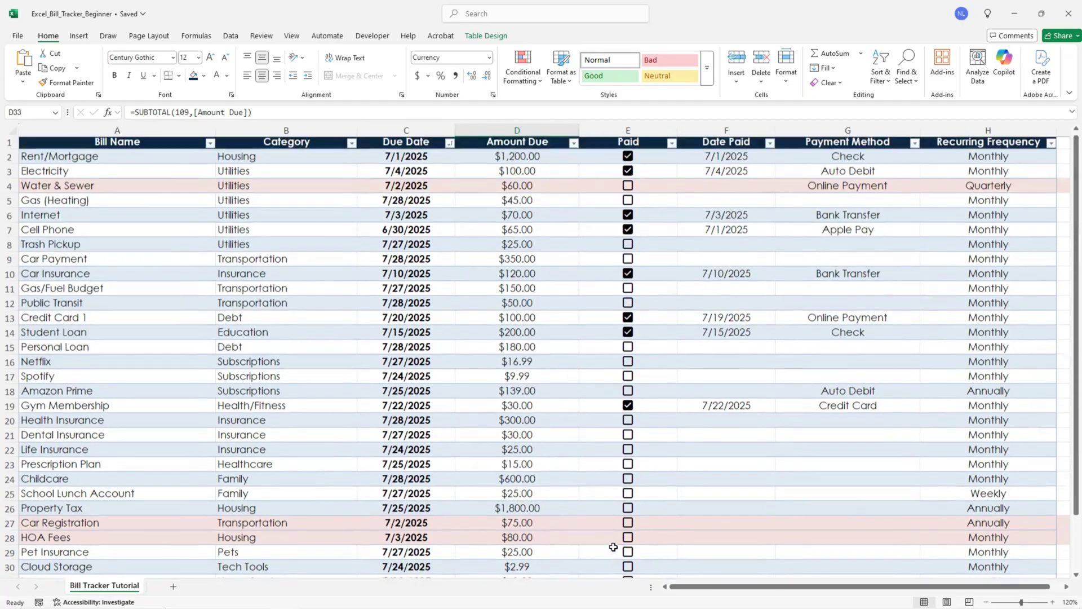